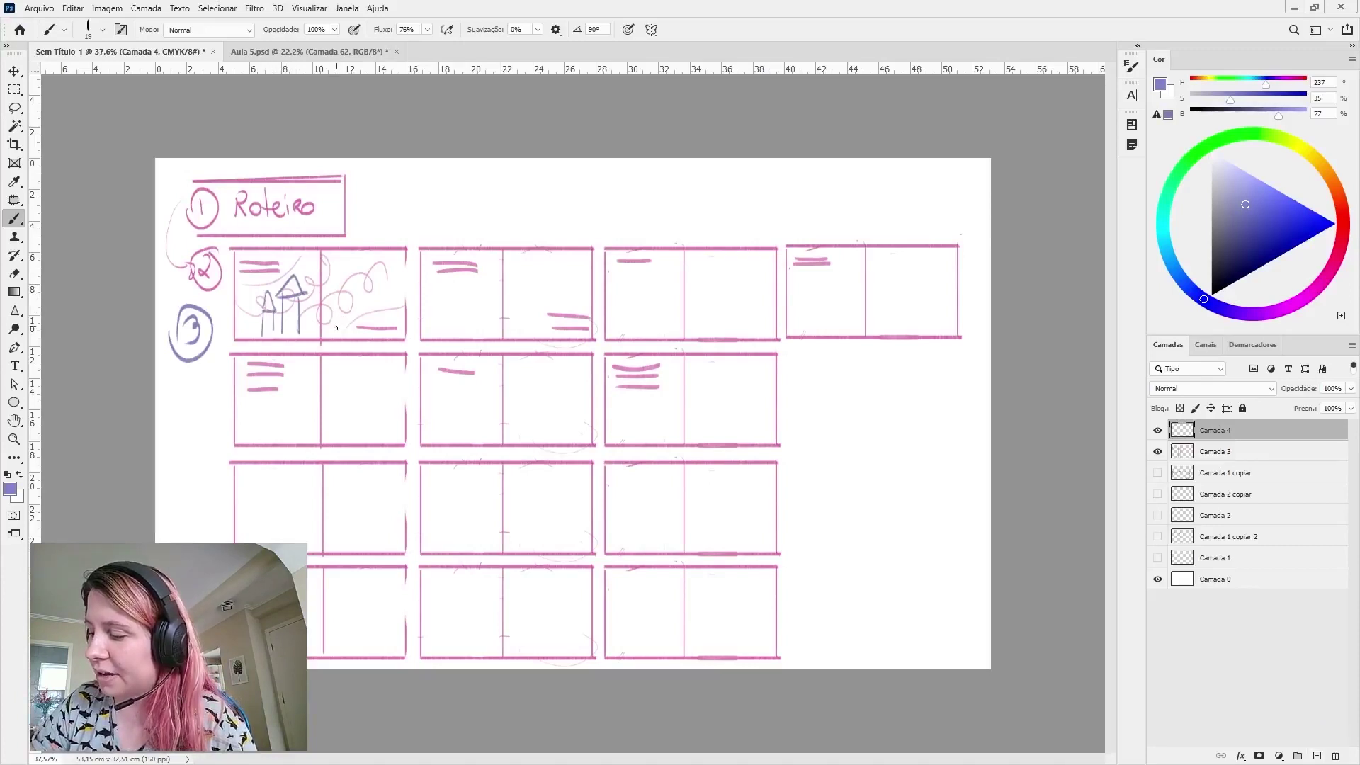
Sketch a wavy ground line beneath the houses and curved hill lines across the right page of the first storyboard spread
{"action": "mouse_move", "coordinate": [318, 338]}
{"action": "left_mouse_down"}
{"action": "mouse_move", "coordinate": [392, 294]}
{"action": "mouse_move", "coordinate": [377, 280]}
{"action": "mouse_move", "coordinate": [358, 290]}
{"action": "mouse_move", "coordinate": [402, 275]}
{"action": "mouse_move", "coordinate": [335, 320]}
{"action": "left_mouse_up"}
{"action": "left_click_drag", "start_coordinate": [231, 337], "coordinate": [308, 333]}
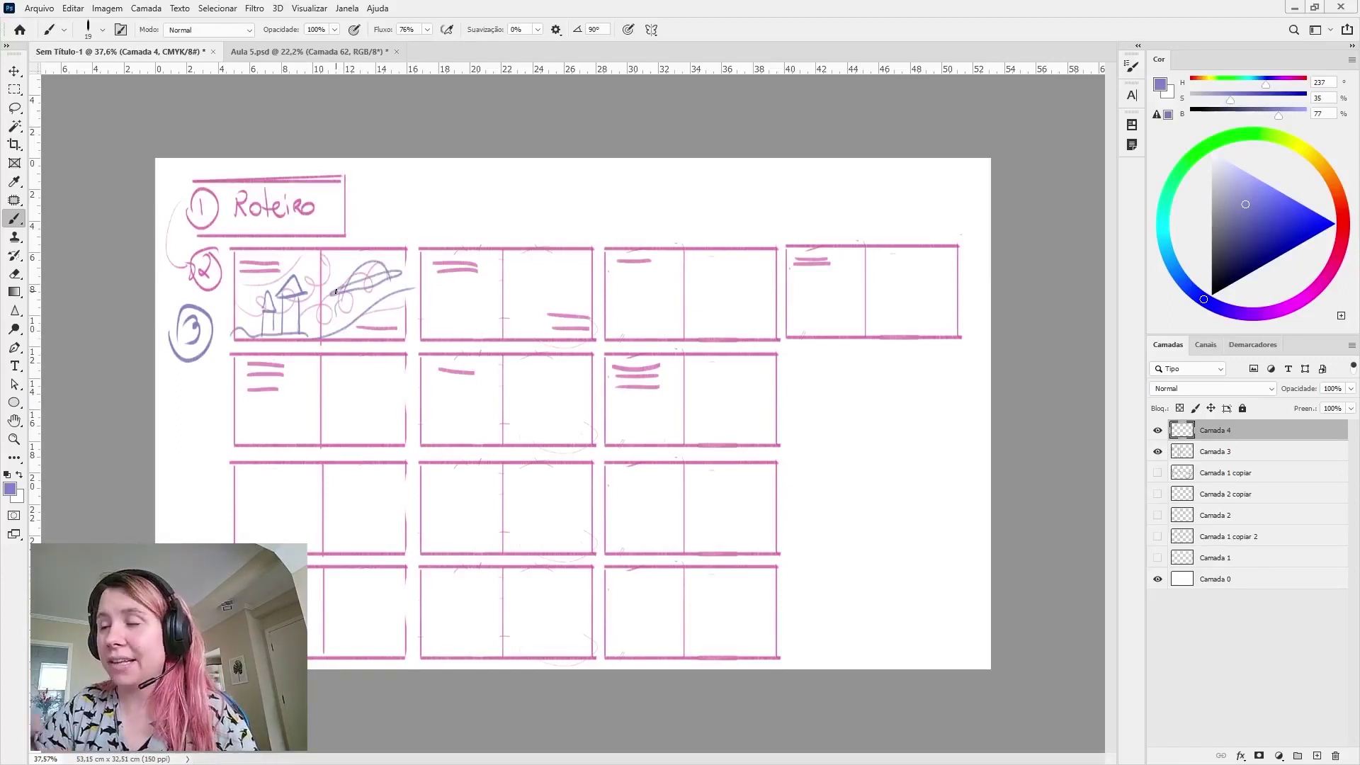
Sketch two round-headed figures and a third above a wavy line in the second spread, plus a long vertical line beside the storyboard rows
{"action": "left_click_drag", "start_coordinate": [473, 293], "coordinate": [468, 333]}
{"action": "left_click_drag", "start_coordinate": [482, 313], "coordinate": [483, 333]}
{"action": "left_click_drag", "start_coordinate": [437, 290], "coordinate": [434, 339]}
{"action": "left_click_drag", "start_coordinate": [444, 312], "coordinate": [445, 337]}
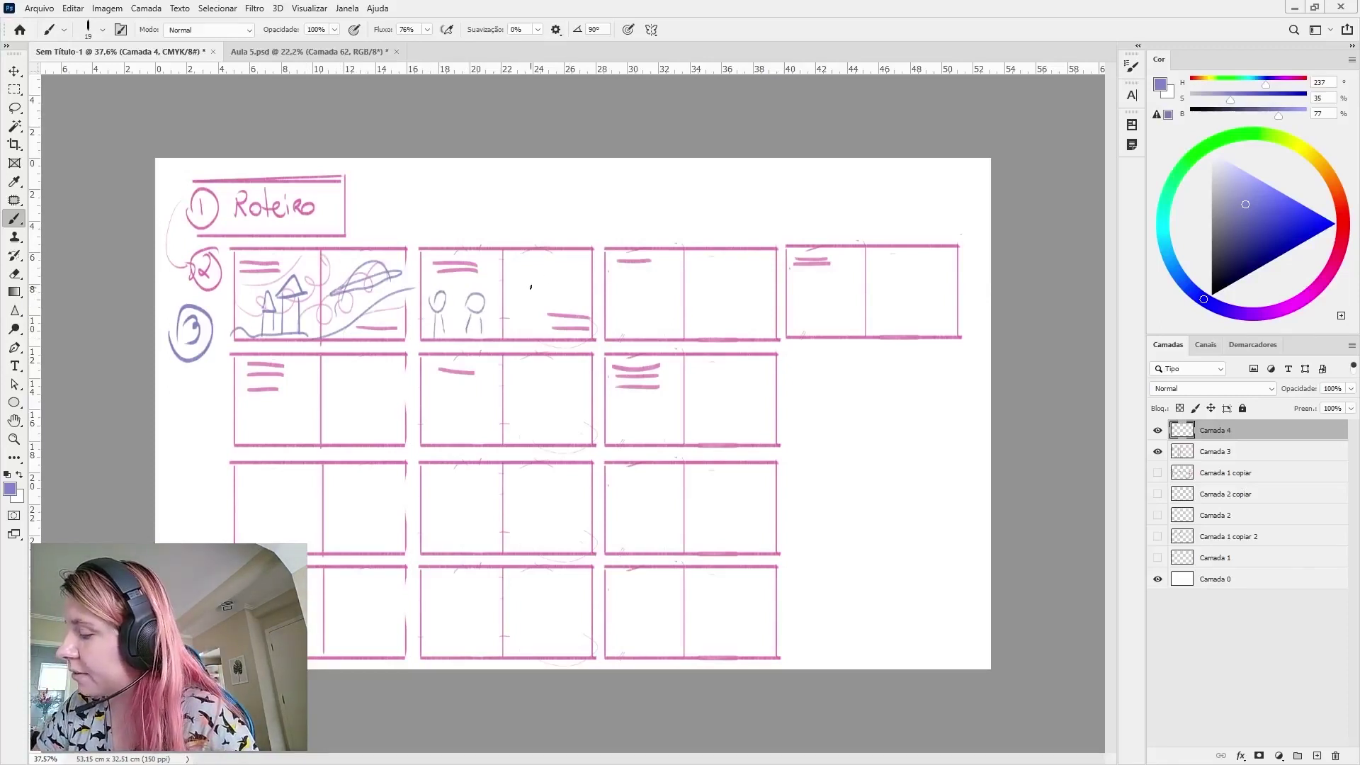
{"action": "mouse_move", "coordinate": [520, 304]}
{"action": "left_mouse_down"}
{"action": "mouse_move", "coordinate": [579, 291]}
{"action": "mouse_move", "coordinate": [546, 287]}
{"action": "left_mouse_up"}
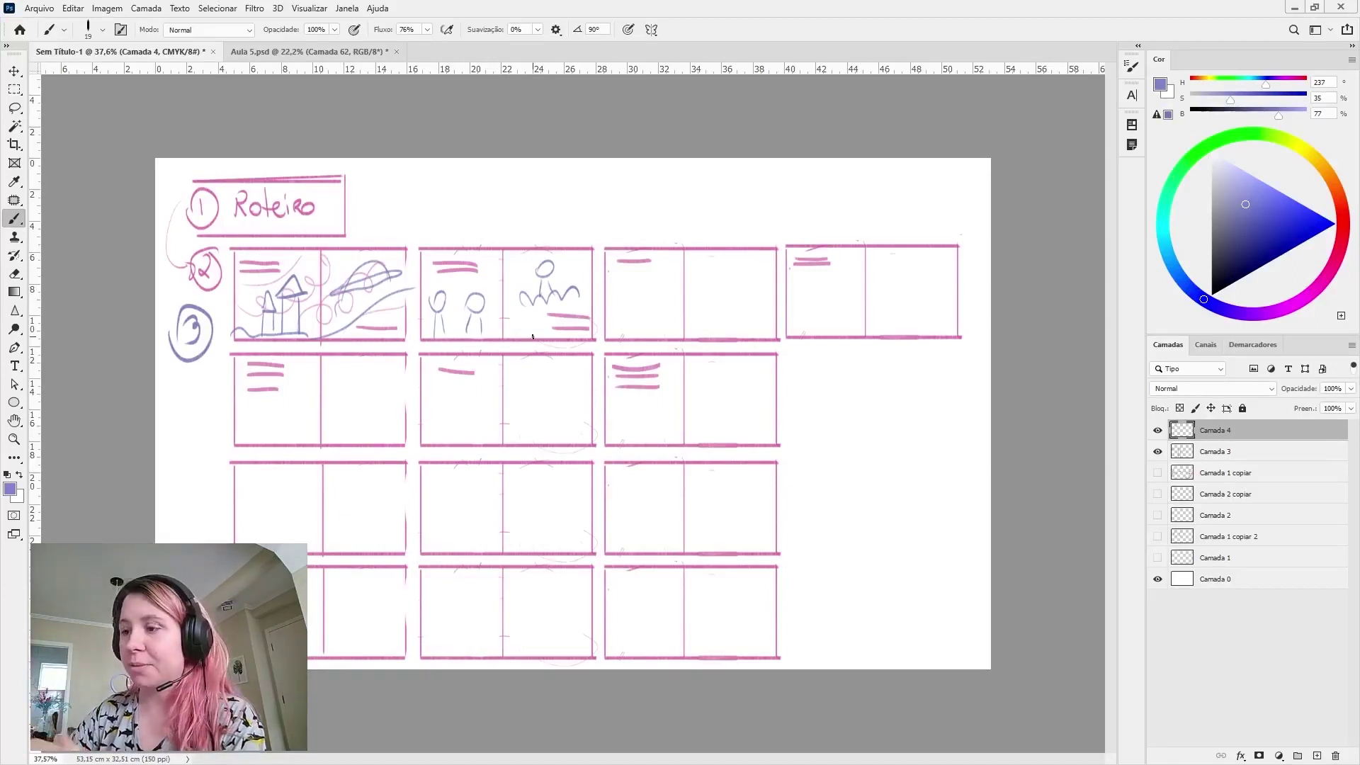
{"action": "left_click_drag", "start_coordinate": [225, 242], "coordinate": [221, 544]}
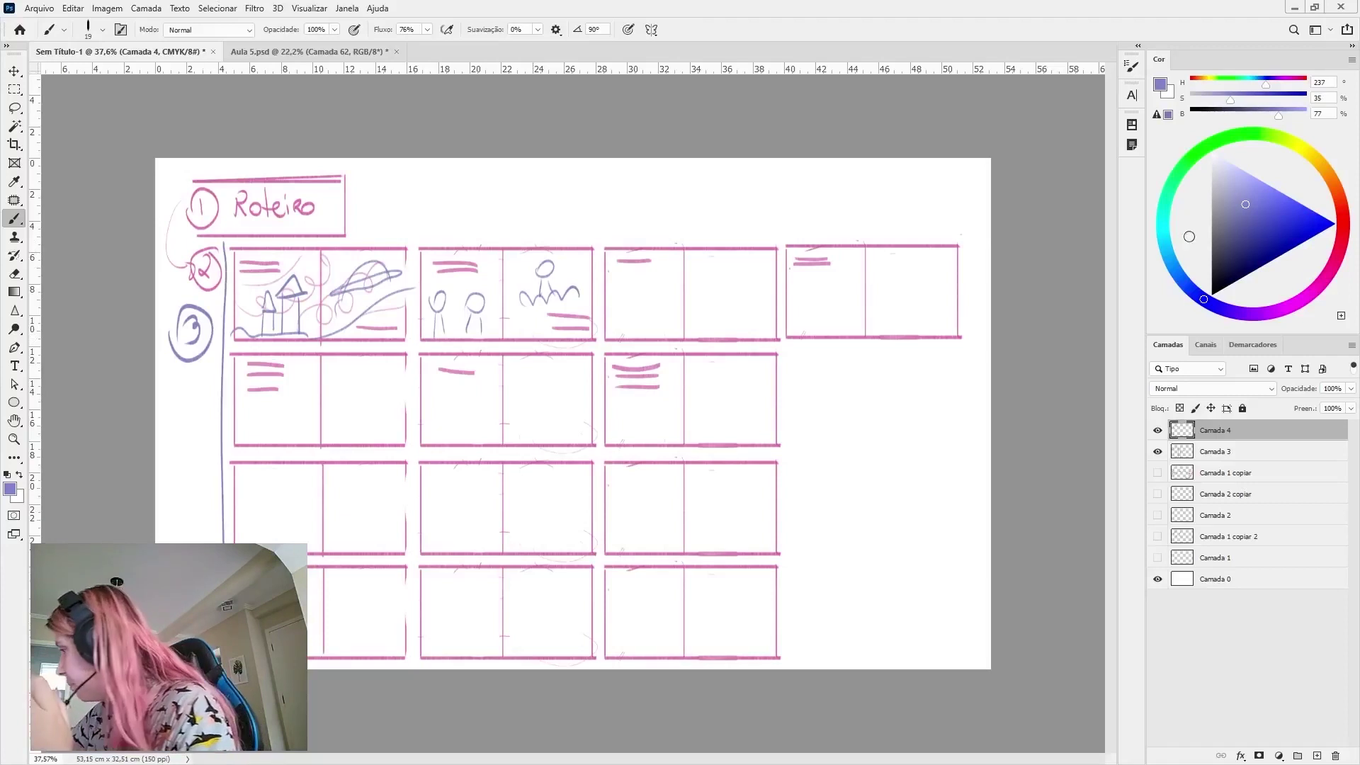
Write a circled number 4 in orange (H 26, S 75, B 91) on a new layer, below the circled 3
{"action": "left_click", "coordinate": [1341, 228]}
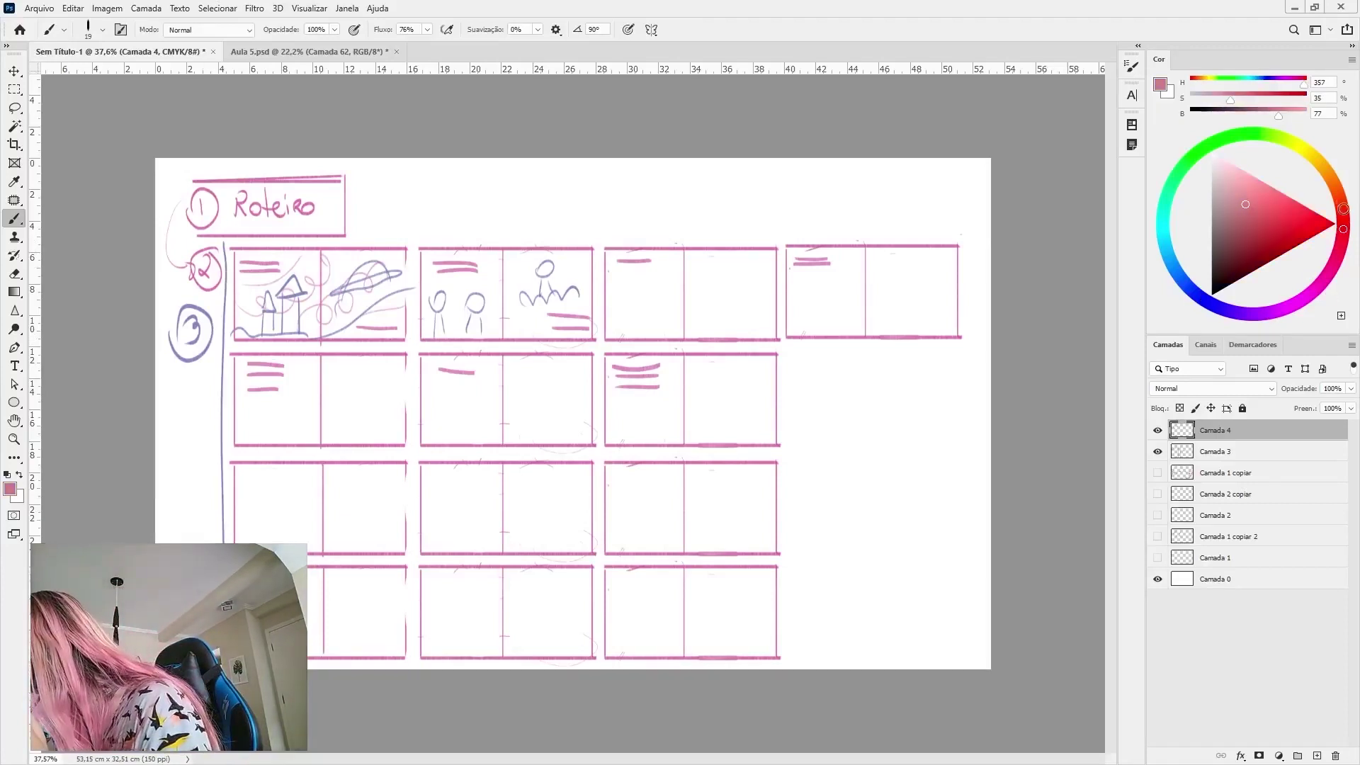
{"action": "left_click", "coordinate": [1334, 184]}
{"action": "left_click", "coordinate": [1296, 213]}
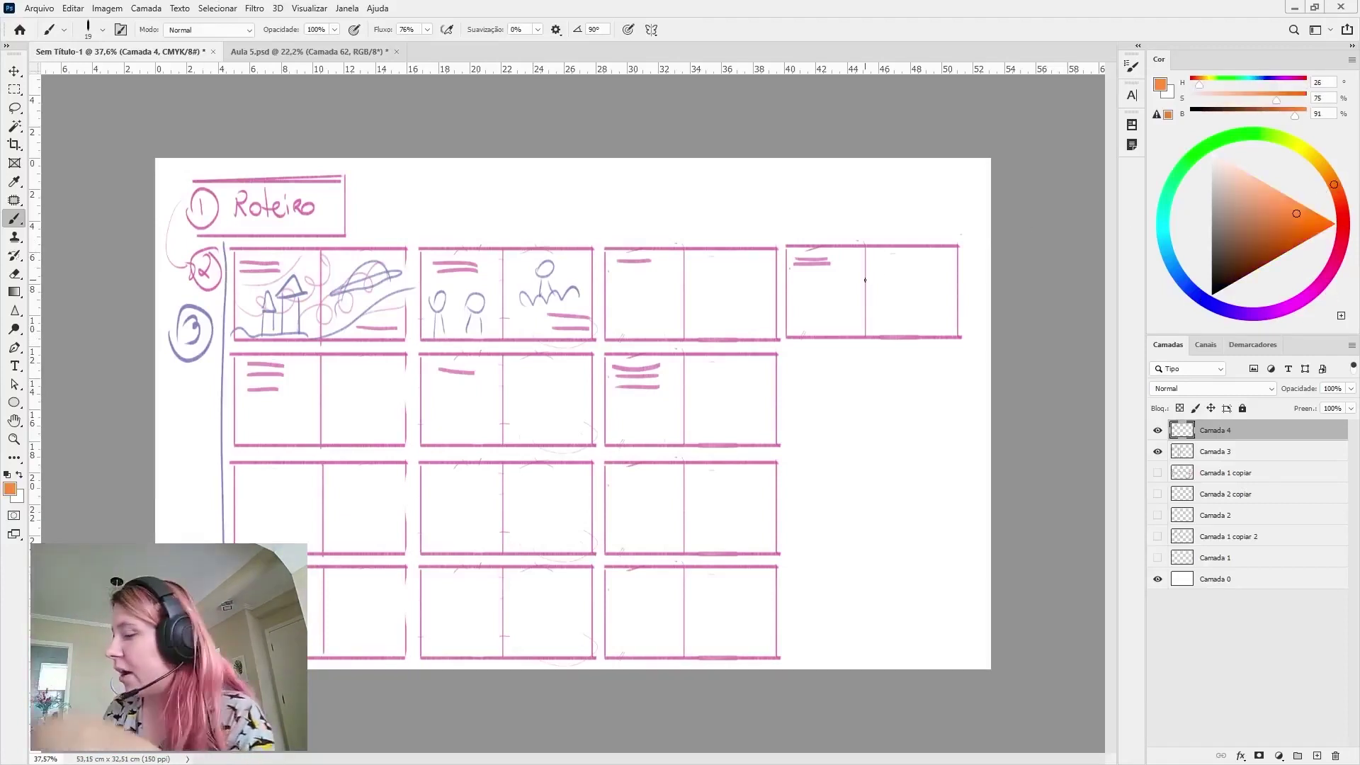
{"action": "left_click", "coordinate": [1317, 756]}
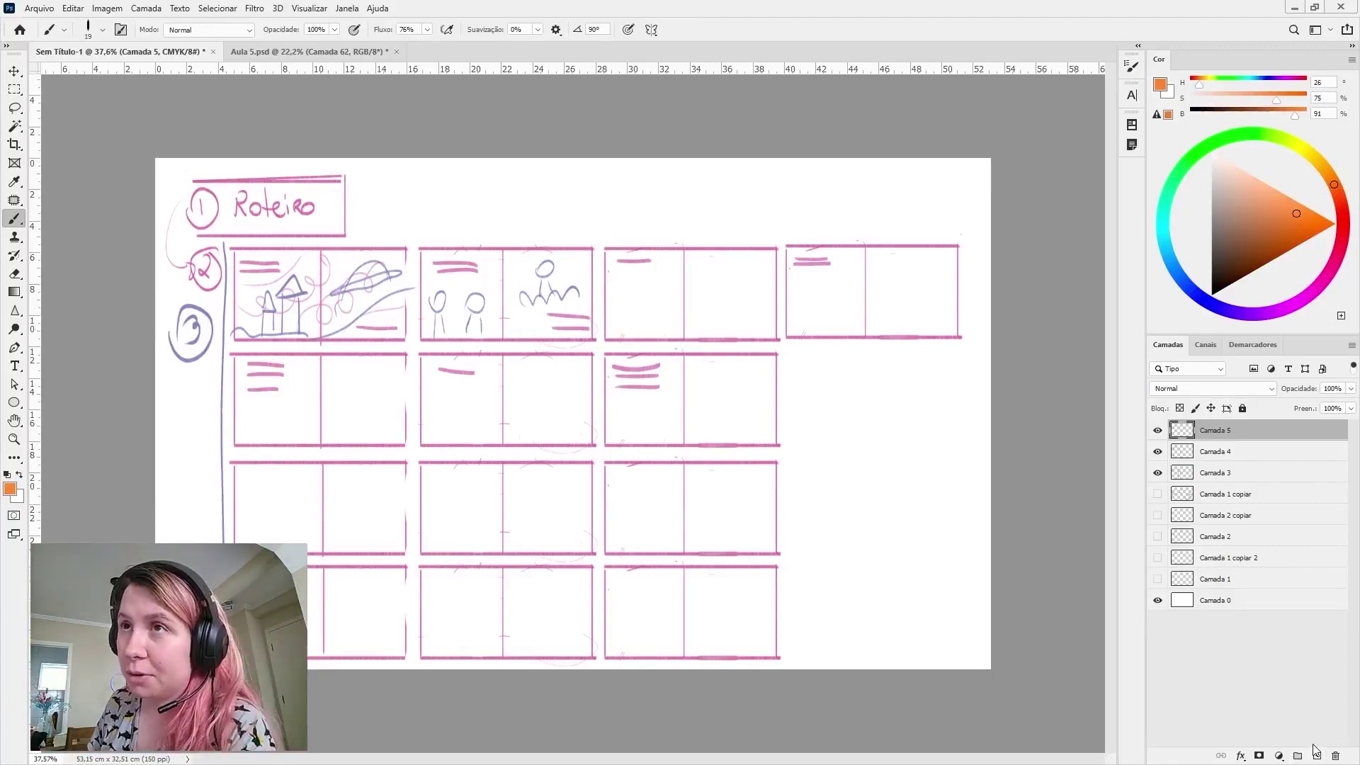
{"action": "left_click_drag", "start_coordinate": [190, 381], "coordinate": [201, 414]}
{"action": "mouse_move", "coordinate": [201, 365]}
{"action": "left_mouse_down"}
{"action": "mouse_move", "coordinate": [212, 397]}
{"action": "mouse_move", "coordinate": [202, 369]}
{"action": "left_mouse_up"}
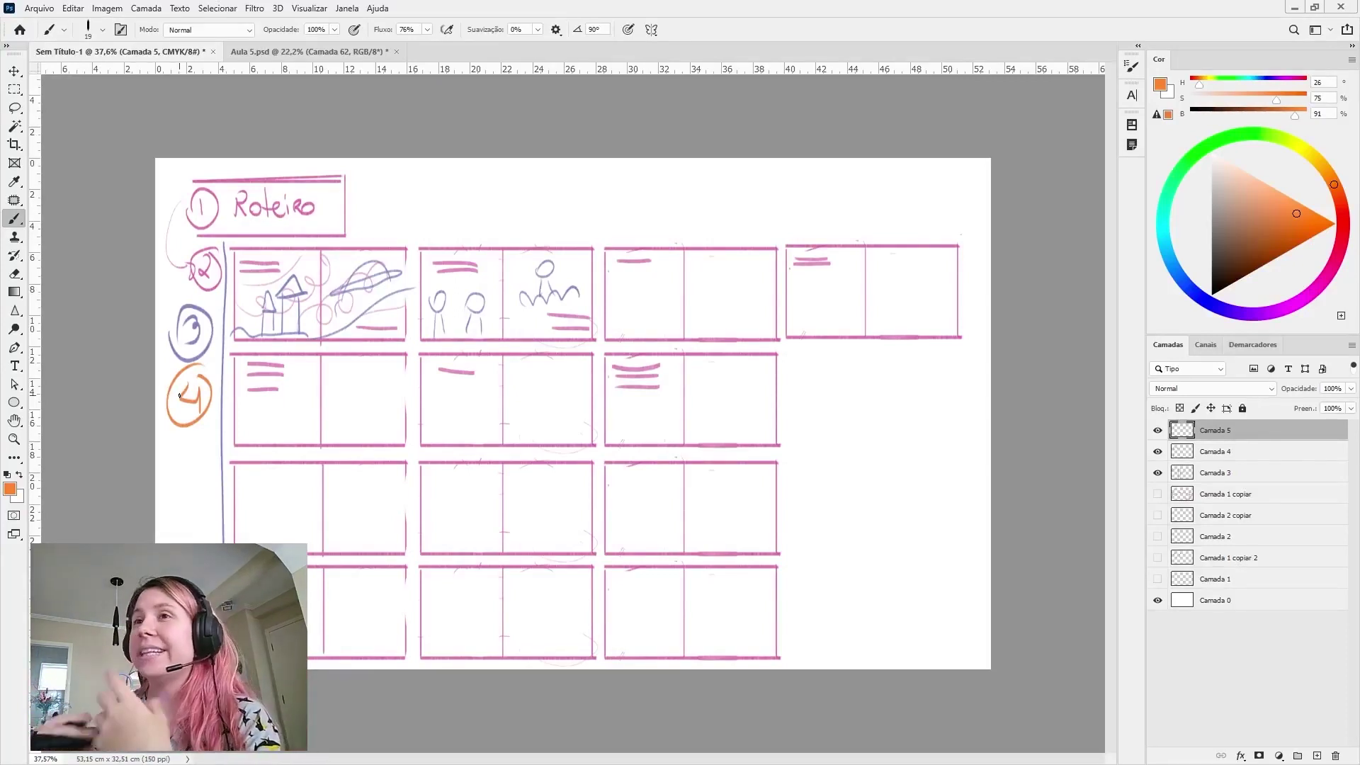
{"action": "left_click_drag", "start_coordinate": [785, 375], "coordinate": [801, 364]}
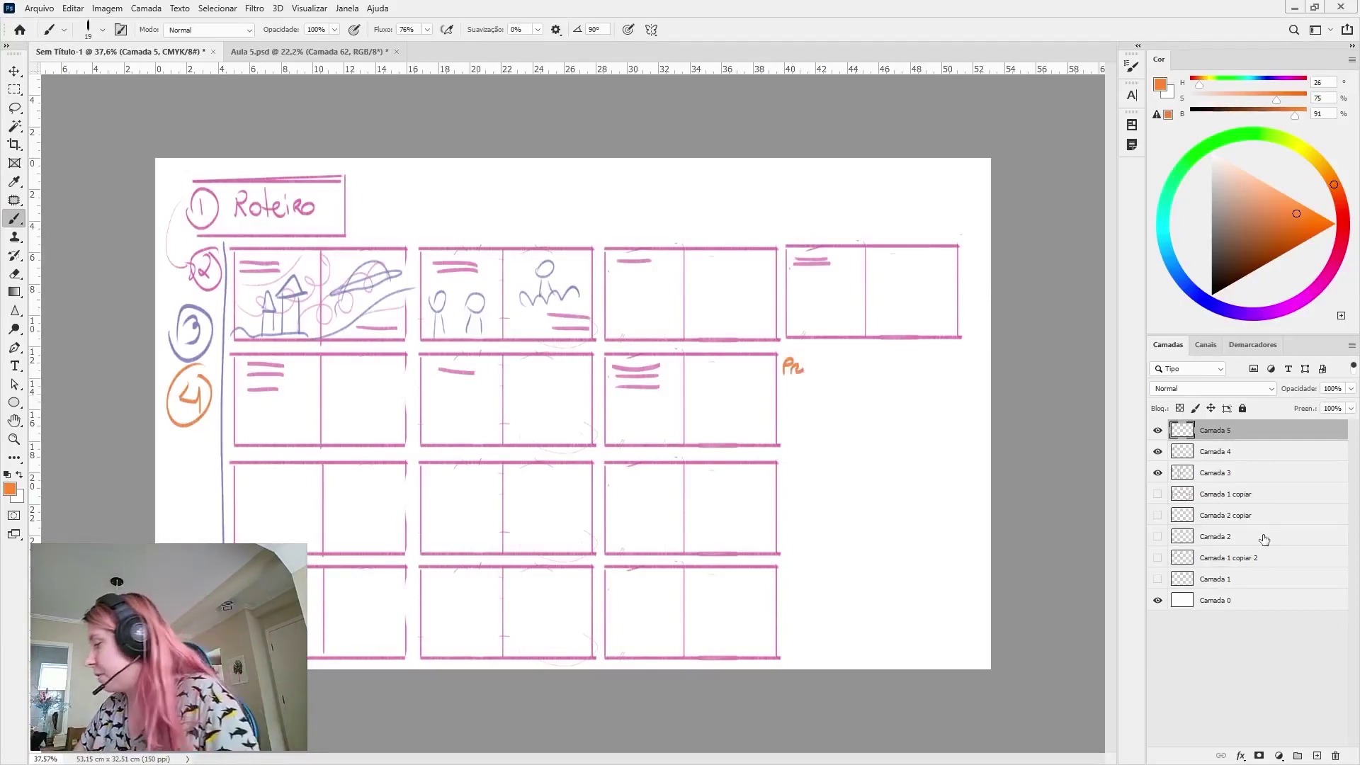
{"action": "key", "text": "ctrl+z"}
{"action": "key", "text": "ctrl+z"}
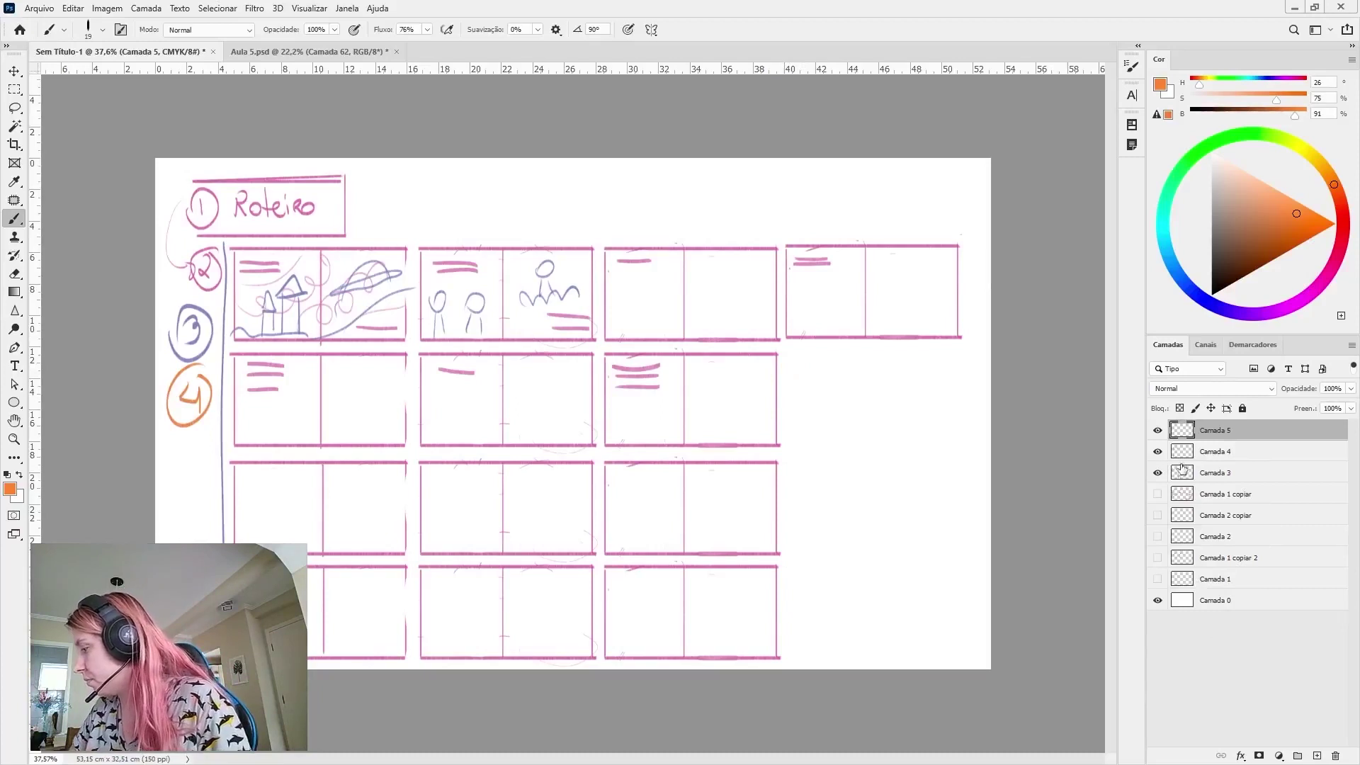
Hide layers Camada 4 and Camada 3 and handwrite the orange note "Princesa: medrosa, cabelo comprido, criança, desastrada"
{"action": "left_click_drag", "start_coordinate": [1157, 451], "coordinate": [1157, 472]}
{"action": "left_click_drag", "start_coordinate": [732, 377], "coordinate": [733, 394]}
{"action": "left_click_drag", "start_coordinate": [734, 369], "coordinate": [783, 390]}
{"action": "mouse_move", "coordinate": [779, 381]}
{"action": "left_mouse_down"}
{"action": "mouse_move", "coordinate": [834, 375]}
{"action": "mouse_move", "coordinate": [850, 389]}
{"action": "mouse_move", "coordinate": [863, 363]}
{"action": "mouse_move", "coordinate": [904, 379]}
{"action": "left_mouse_up"}
{"action": "left_click", "coordinate": [814, 386]}
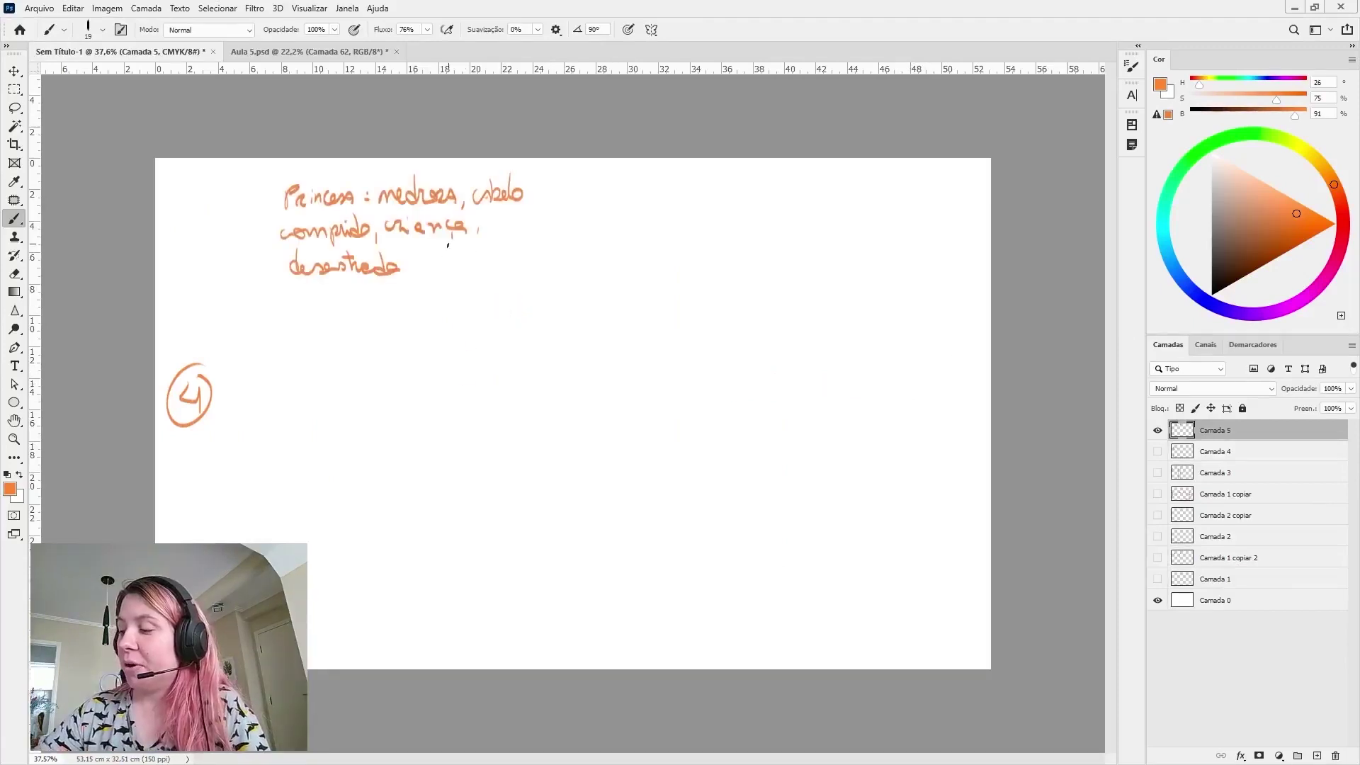
{"action": "mouse_move", "coordinate": [361, 369]}
{"action": "left_mouse_down"}
{"action": "mouse_move", "coordinate": [495, 350]}
{"action": "mouse_move", "coordinate": [200, 272]}
{"action": "mouse_move", "coordinate": [220, 357]}
{"action": "left_mouse_up"}
{"action": "key", "text": "ctrl+z"}
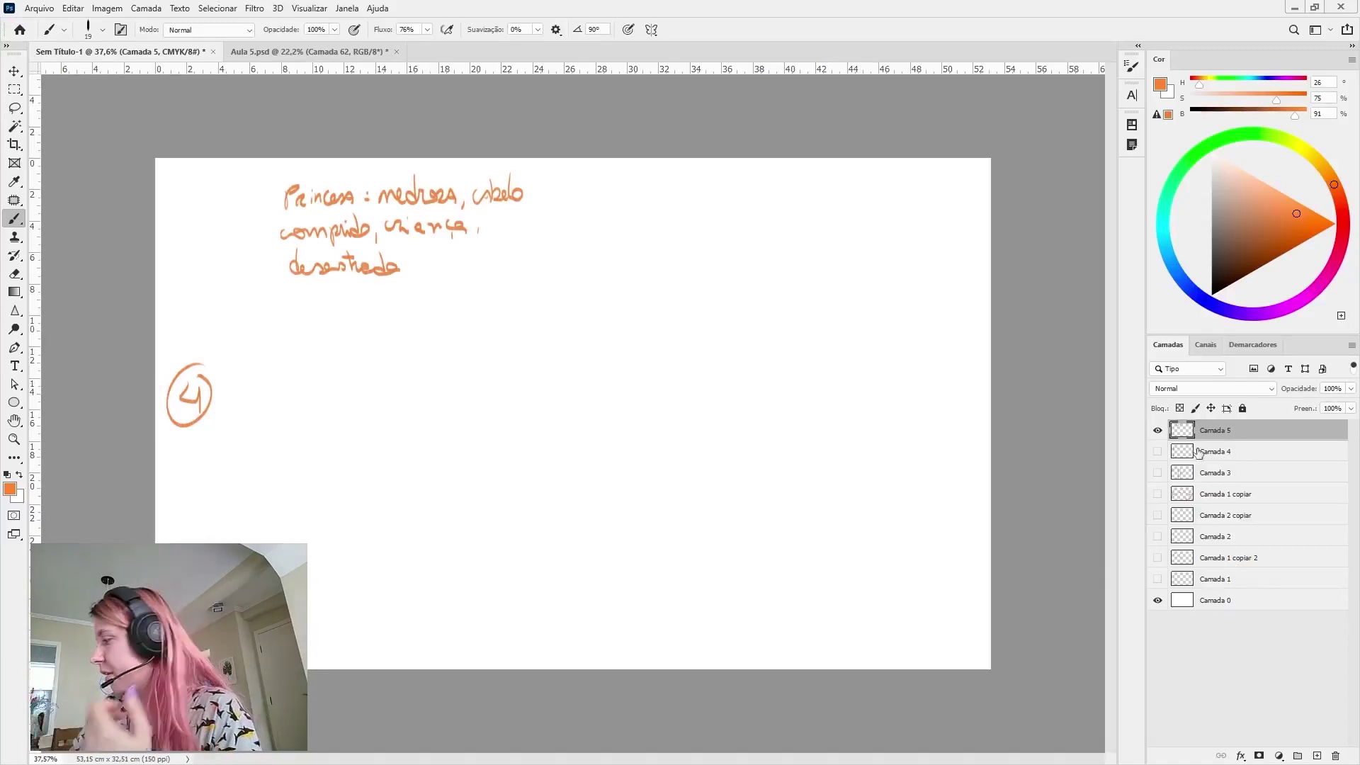
Show the storyboard layers Camada 4 and Camada 3 again together with Camada 5
{"action": "left_click", "coordinate": [1158, 431]}
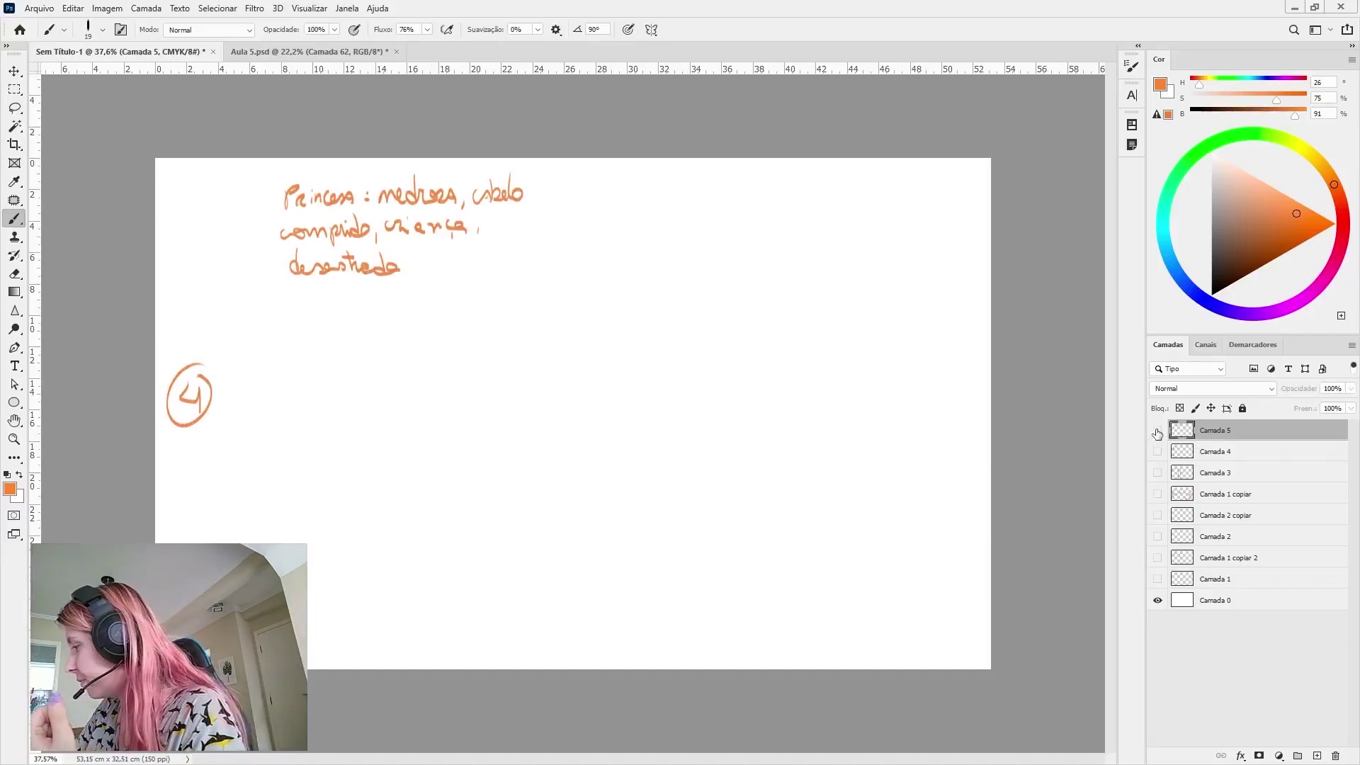
{"action": "left_click", "coordinate": [1157, 451]}
{"action": "left_click", "coordinate": [1157, 473]}
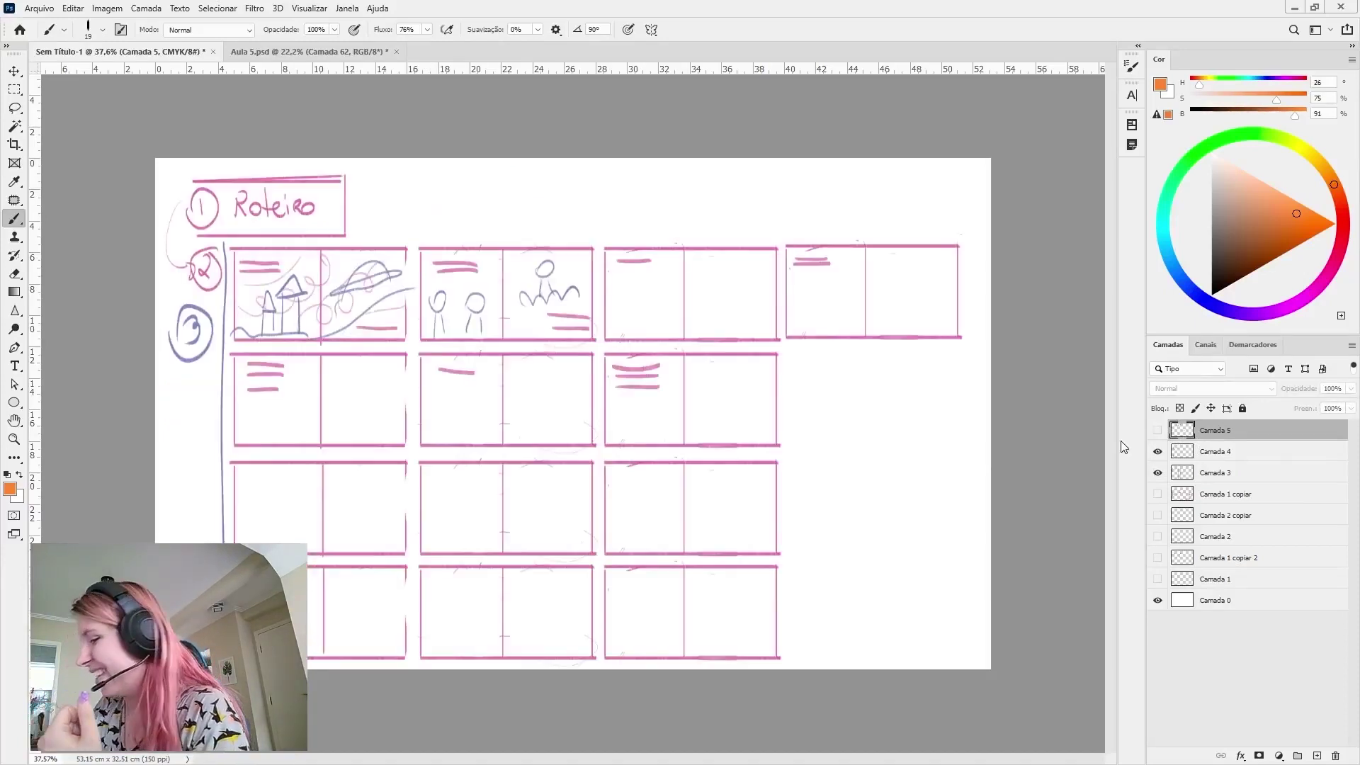
{"action": "left_click", "coordinate": [1158, 431]}
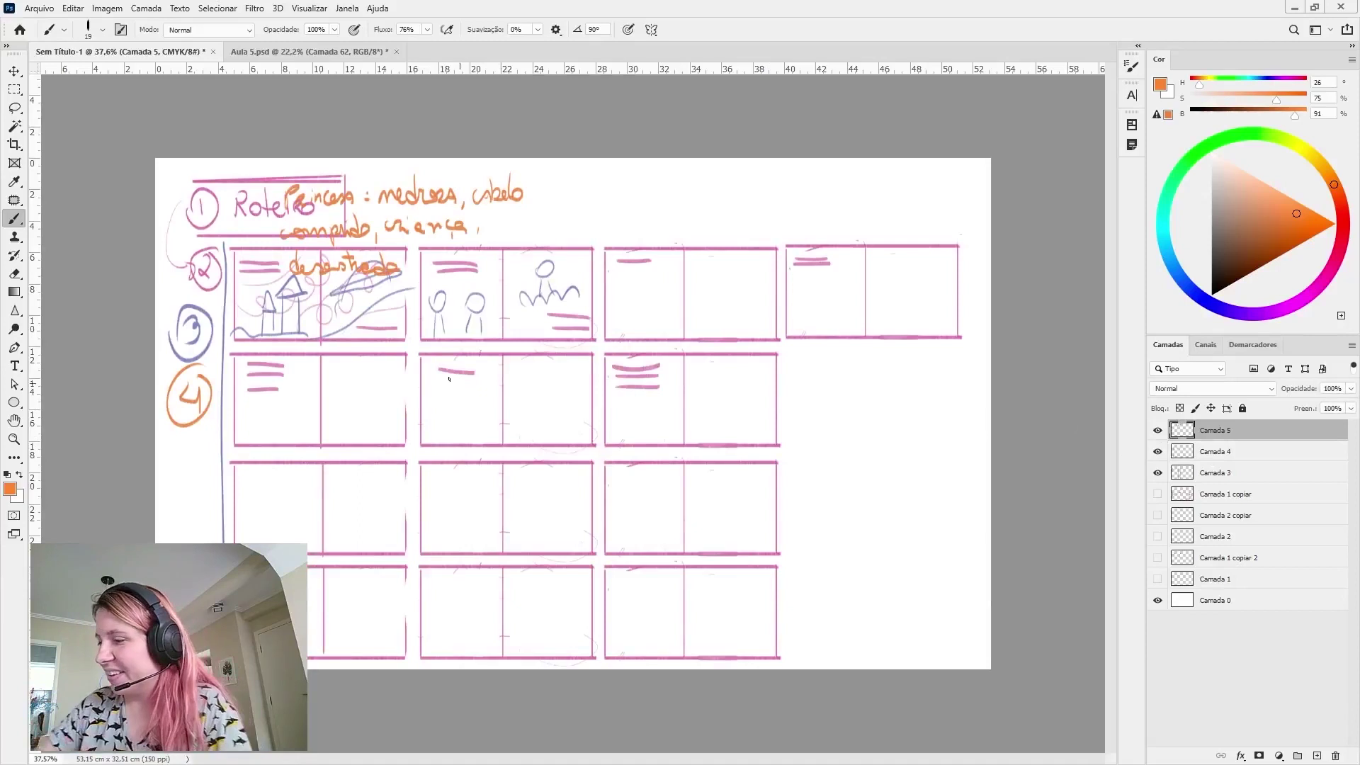
Lasso the handwritten princess note on Camada 5, delete it and clear the selection
{"action": "key", "text": "l"}
{"action": "mouse_move", "coordinate": [269, 312]}
{"action": "left_mouse_down"}
{"action": "mouse_move", "coordinate": [545, 287]}
{"action": "mouse_move", "coordinate": [264, 281]}
{"action": "left_mouse_up"}
{"action": "key", "text": "Delete"}
{"action": "key", "text": "ctrl+d"}
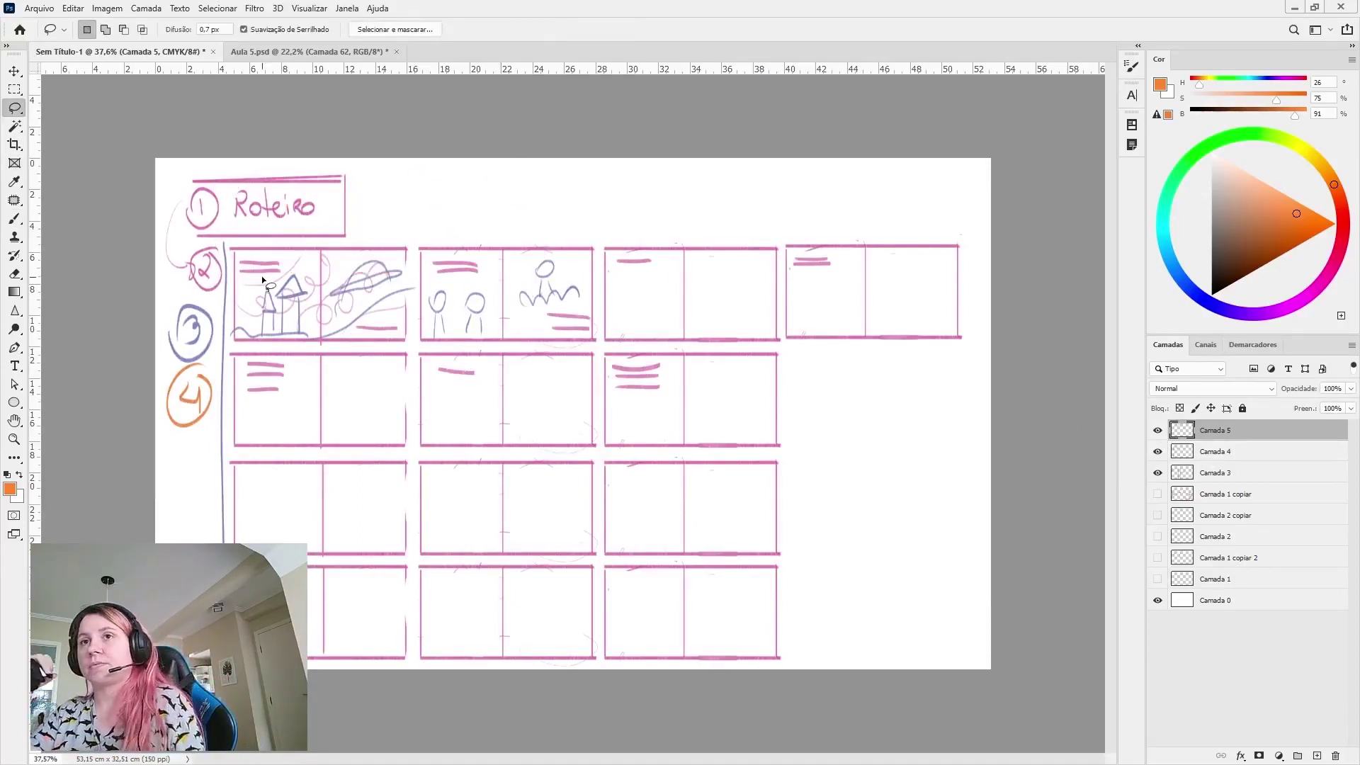
Draw orange flower petals around the circled 4 and a circled number 5 below it in teal green (H 165, S 75, B 91)
{"action": "key", "text": "b"}
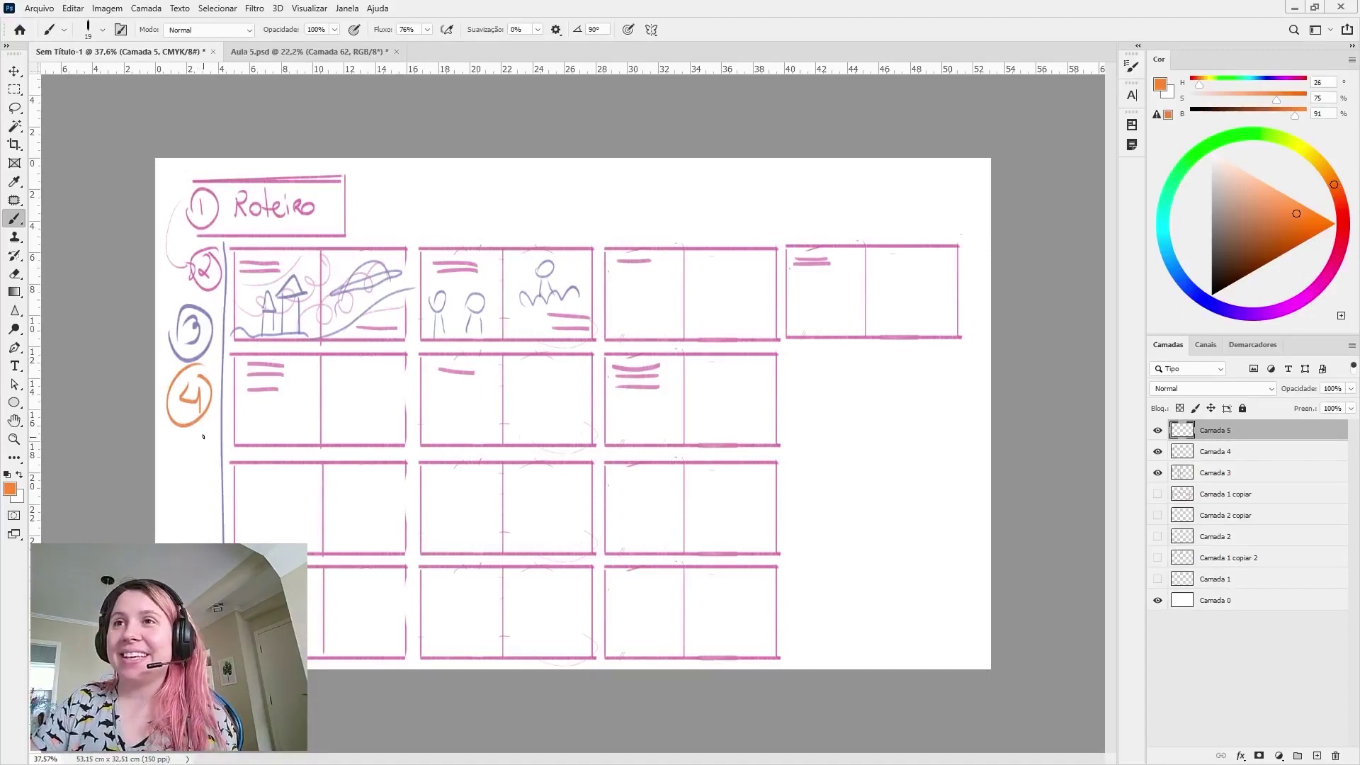
{"action": "mouse_move", "coordinate": [201, 425]}
{"action": "left_mouse_down"}
{"action": "mouse_move", "coordinate": [213, 388]}
{"action": "mouse_move", "coordinate": [192, 388]}
{"action": "mouse_move", "coordinate": [194, 359]}
{"action": "mouse_move", "coordinate": [173, 391]}
{"action": "mouse_move", "coordinate": [179, 365]}
{"action": "mouse_move", "coordinate": [176, 424]}
{"action": "left_mouse_up"}
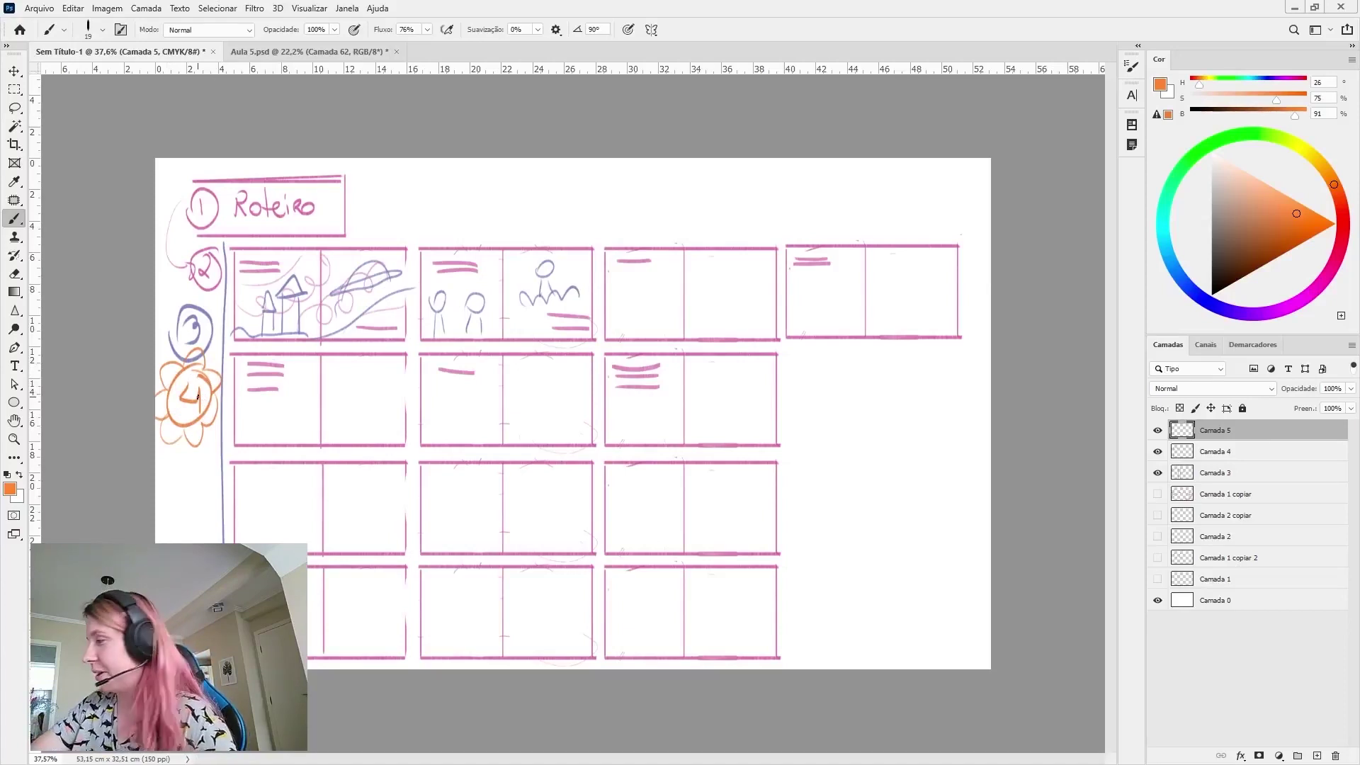
{"action": "left_click", "coordinate": [1166, 200]}
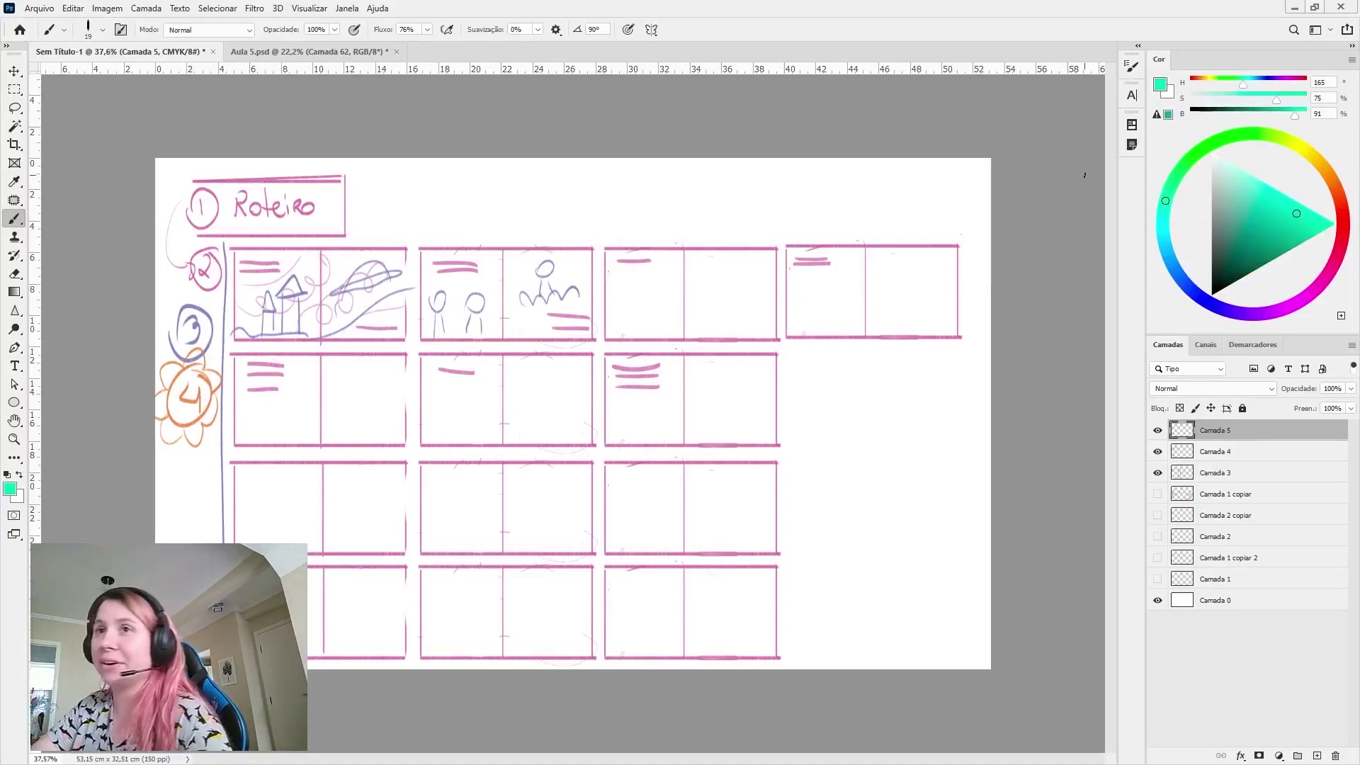
{"action": "left_click_drag", "start_coordinate": [186, 457], "coordinate": [203, 484]}
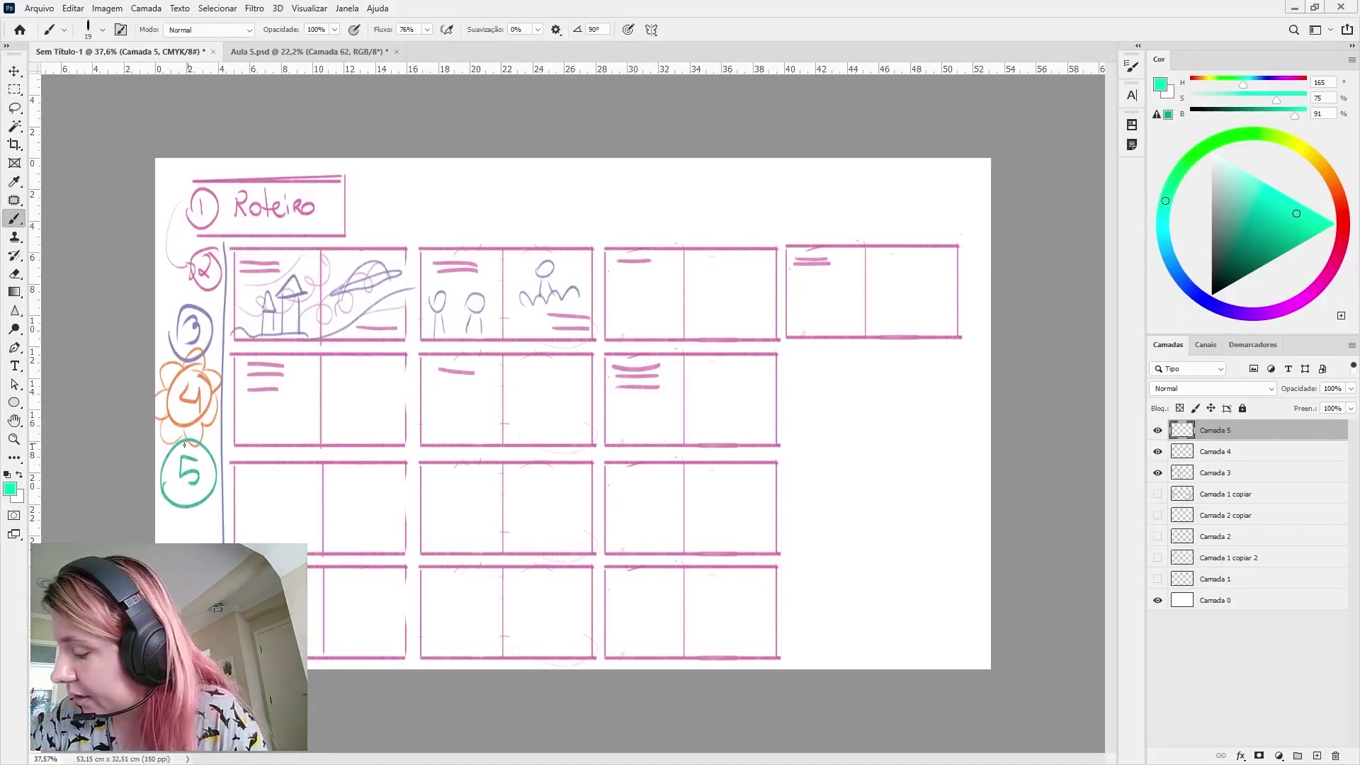
Sketch a crown, round glasses and long hair in green over the first figure of the second spread
{"action": "left_click_drag", "start_coordinate": [437, 294], "coordinate": [423, 350]}
{"action": "mouse_move", "coordinate": [429, 298]}
{"action": "left_mouse_down"}
{"action": "mouse_move", "coordinate": [445, 297]}
{"action": "mouse_move", "coordinate": [429, 300]}
{"action": "mouse_move", "coordinate": [446, 340]}
{"action": "left_mouse_up"}
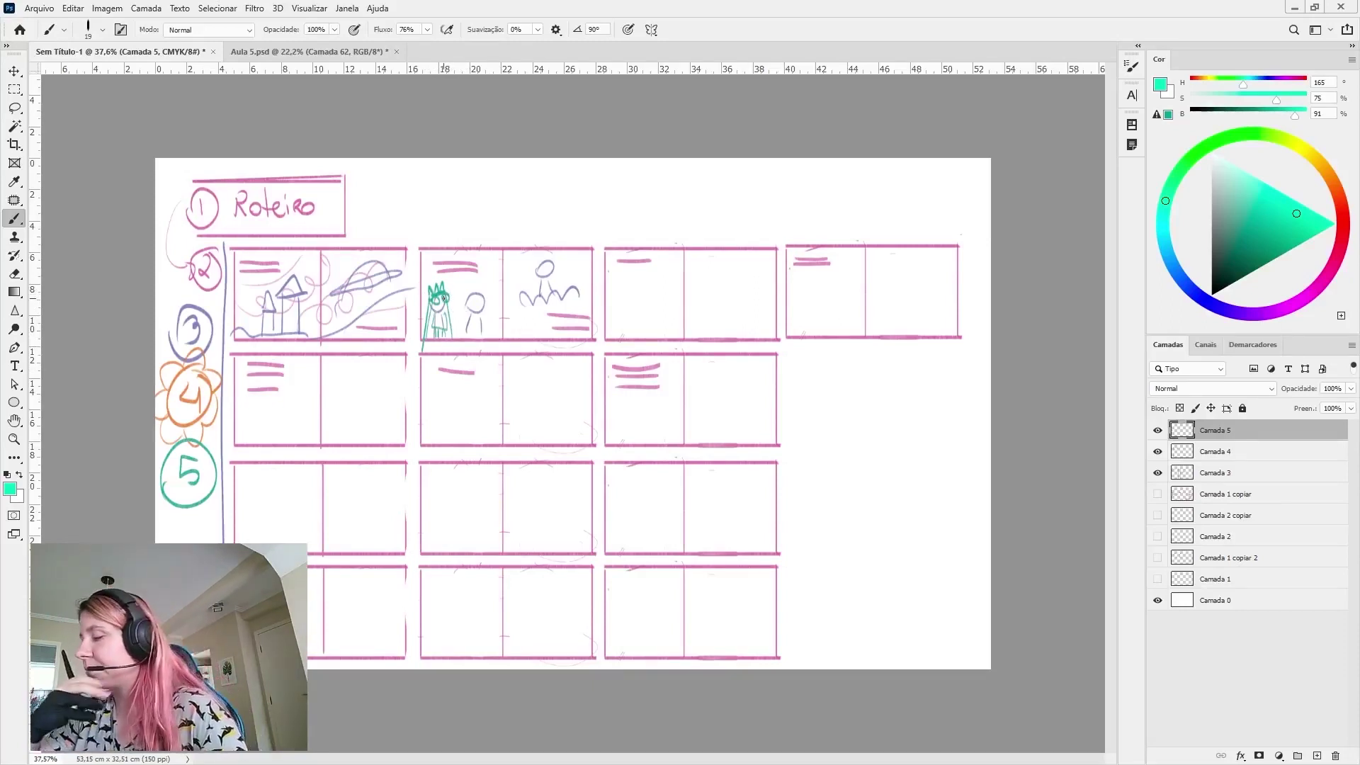
Lasso the green crown, glasses and hair sketch in the second spread, delete it and clear the selection
{"action": "key", "text": "ctrl+plus"}
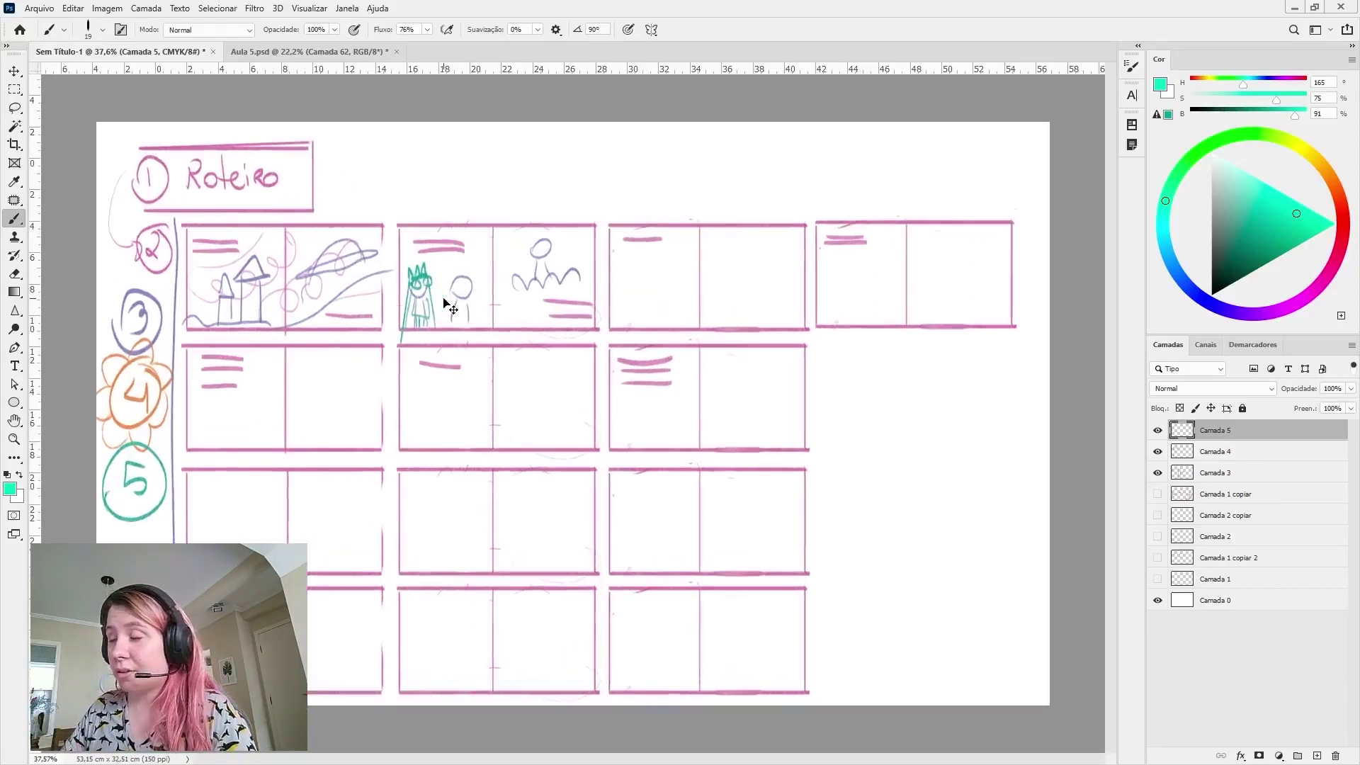
{"action": "key", "text": "ctrl+plus"}
{"action": "key", "text": "ctrl+plus"}
{"action": "key", "text": "ctrl+plus"}
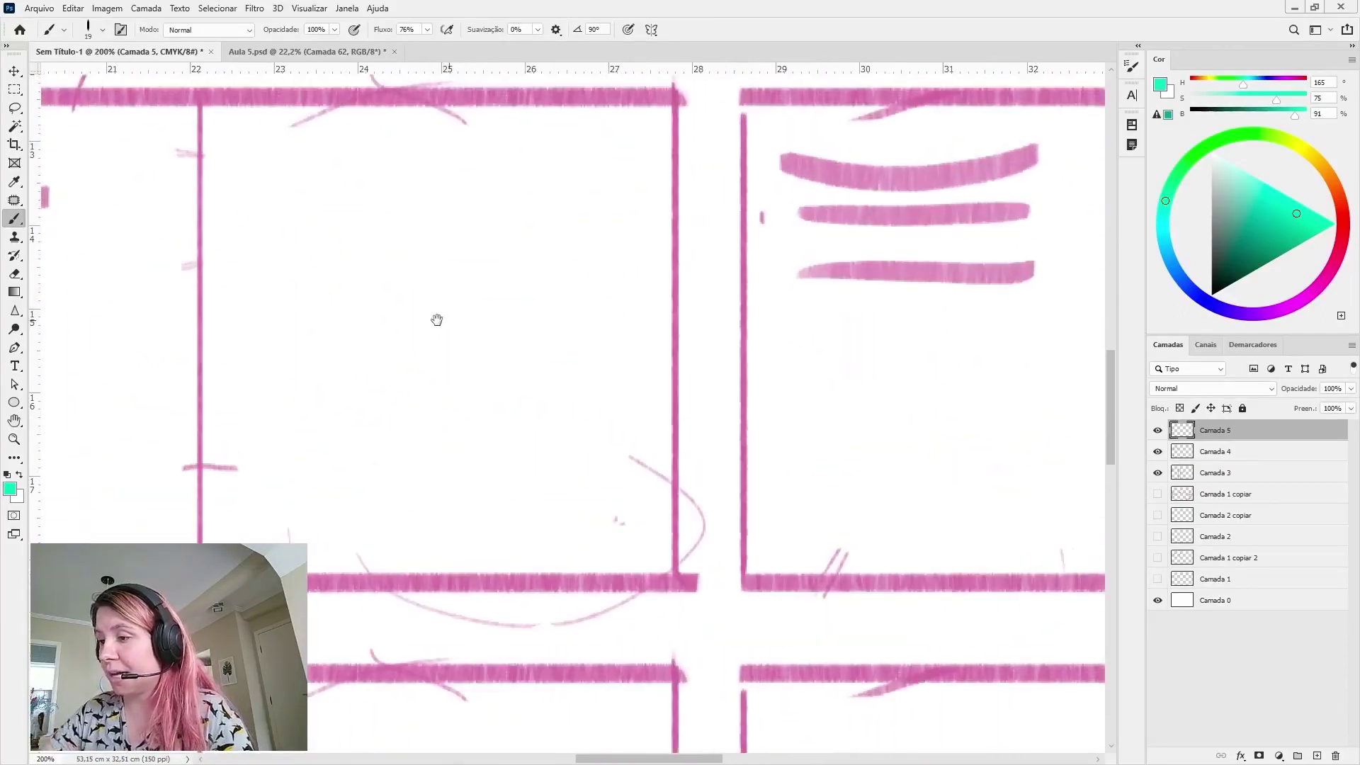
{"action": "left_click_drag", "start_coordinate": [659, 612], "coordinate": [808, 751]}
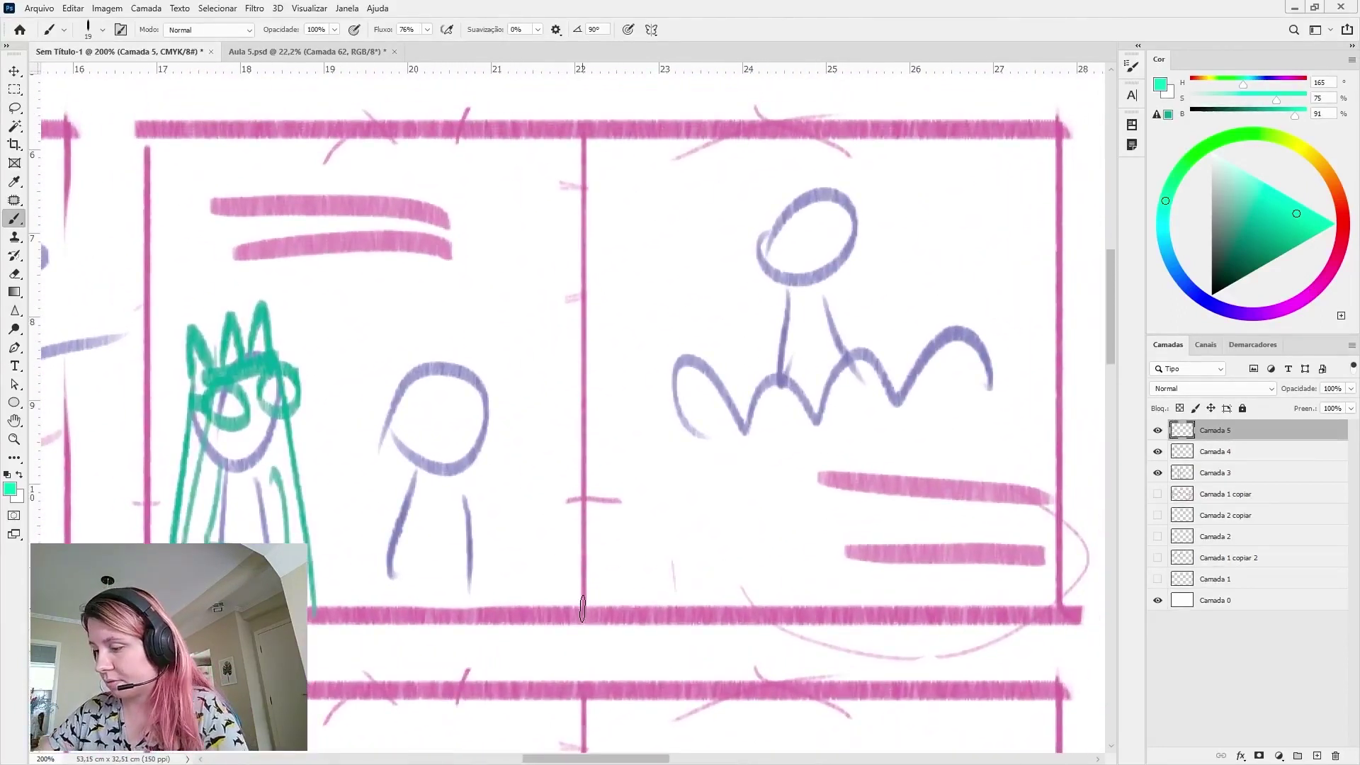
{"action": "key", "text": "l"}
{"action": "mouse_move", "coordinate": [313, 608]}
{"action": "left_mouse_down"}
{"action": "mouse_move", "coordinate": [276, 287]}
{"action": "mouse_move", "coordinate": [149, 544]}
{"action": "mouse_move", "coordinate": [313, 608]}
{"action": "left_mouse_up"}
{"action": "key", "text": "Delete"}
{"action": "key", "text": "ctrl+d"}
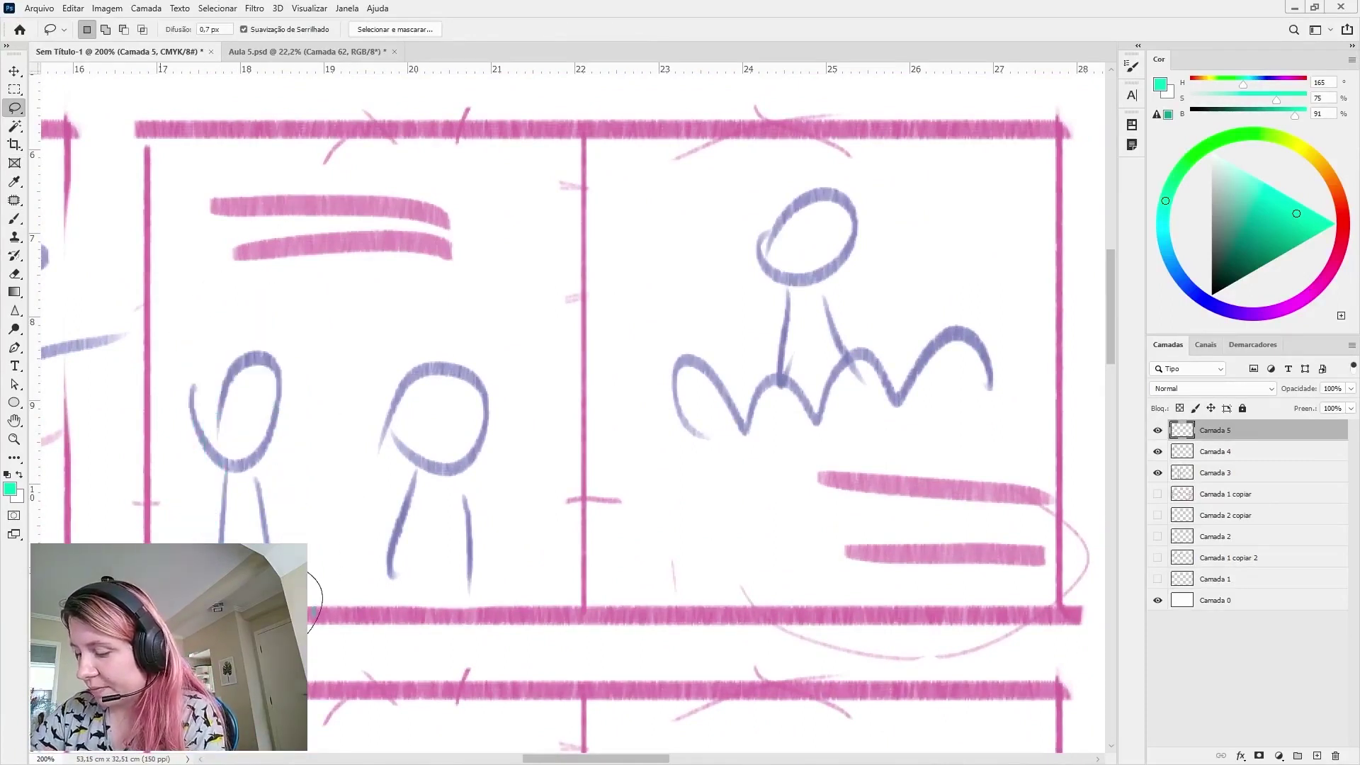
{"action": "key", "text": "ctrl+d"}
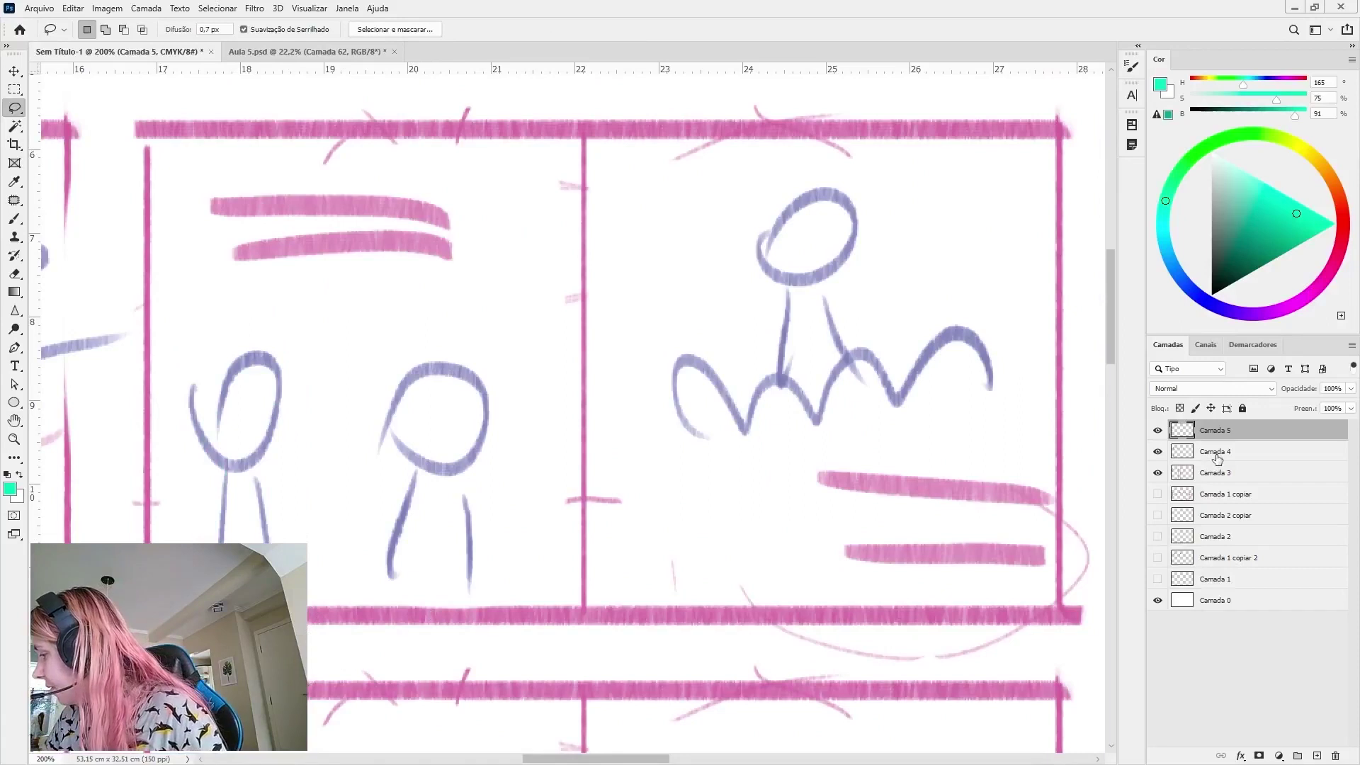
Fade layer Camada 4 to a low opacity, reactivate Camada 5 and shrink the brush to a thin line
{"action": "left_click", "coordinate": [1179, 452]}
{"action": "left_click", "coordinate": [1158, 451]}
{"action": "left_click", "coordinate": [1158, 451]}
{"action": "left_click_drag", "start_coordinate": [1351, 388], "coordinate": [1285, 418]}
{"action": "left_click", "coordinate": [1222, 430]}
{"action": "key", "text": "b"}
{"action": "key", "text": "ctrl+alt"}
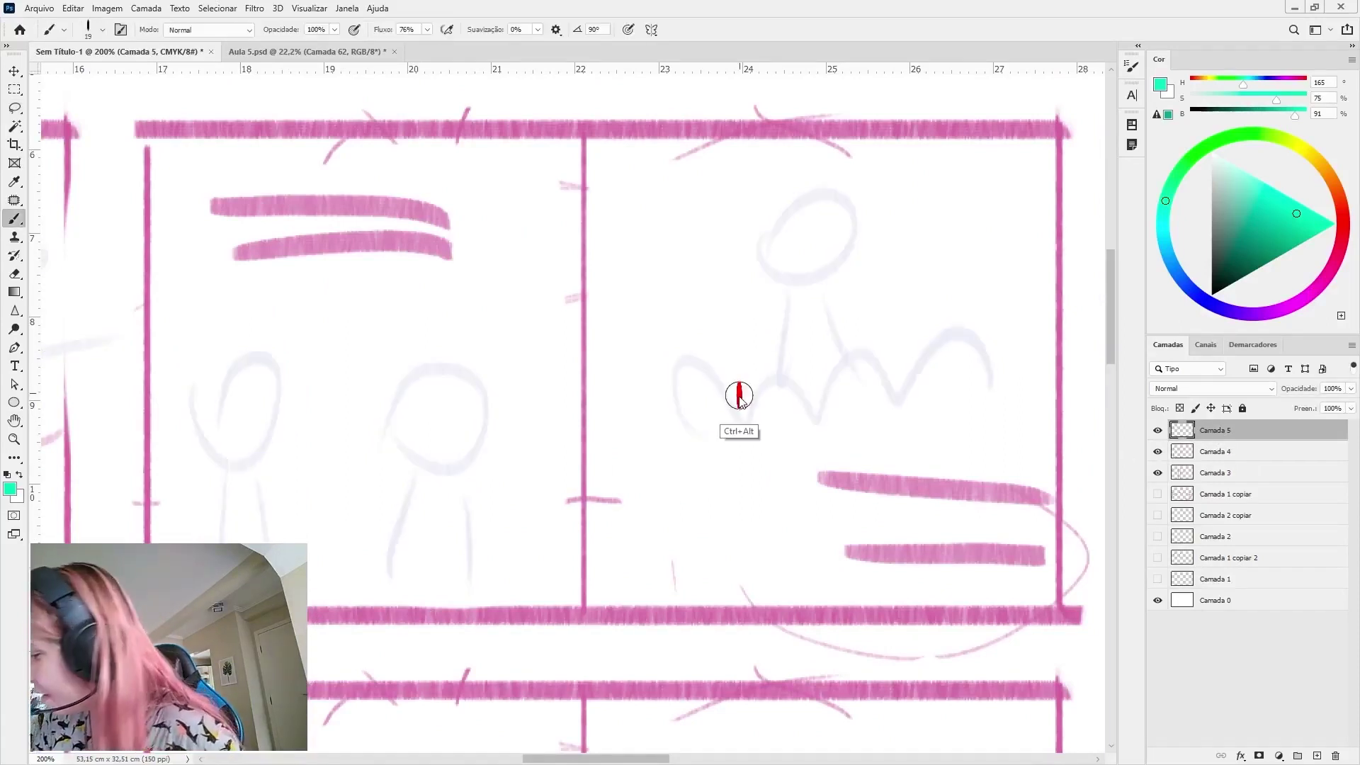
{"action": "left_click_drag", "start_coordinate": [731, 401], "coordinate": [728, 398]}
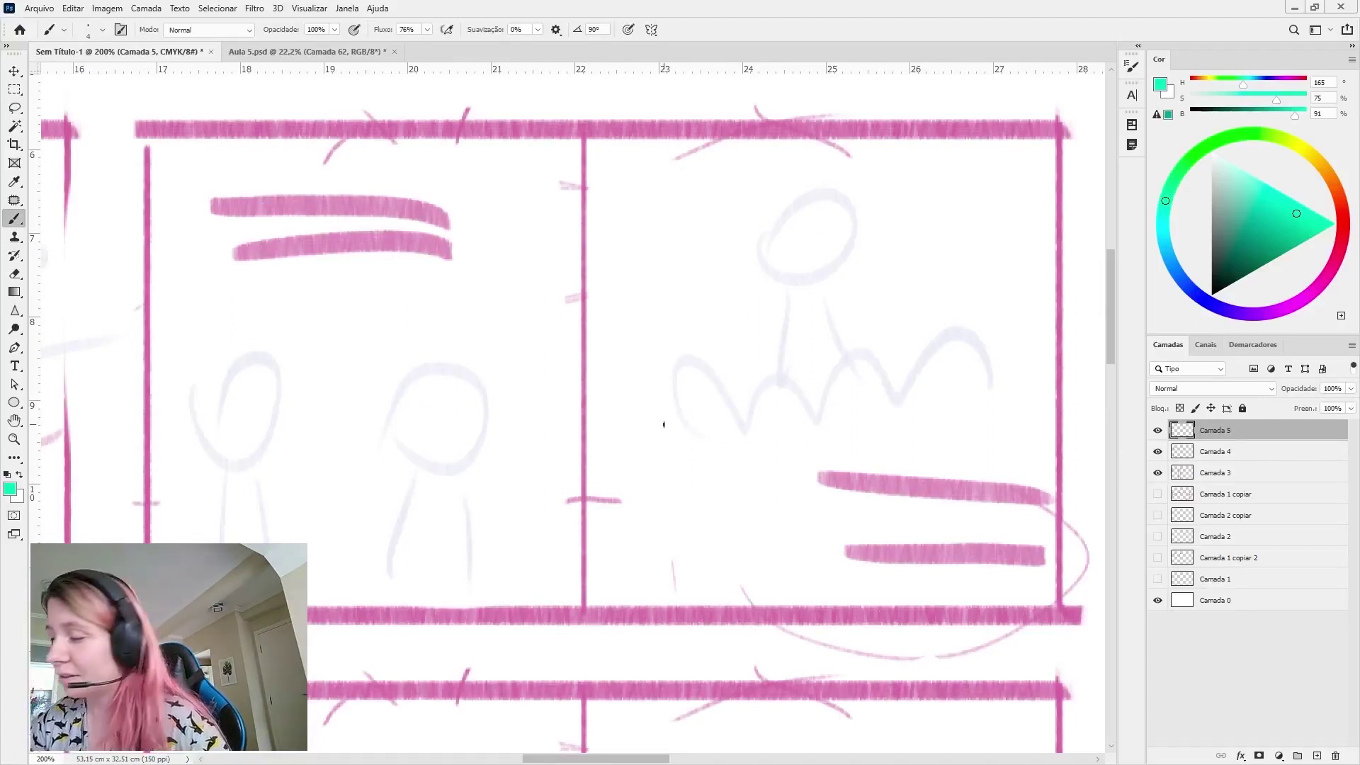
Draw the girl's round head about 1 cm wide, her flared dress and small arches over the faded figure on the second spread's right page
{"action": "left_click_drag", "start_coordinate": [670, 425], "coordinate": [730, 418]}
{"action": "key", "text": "ctrl+z"}
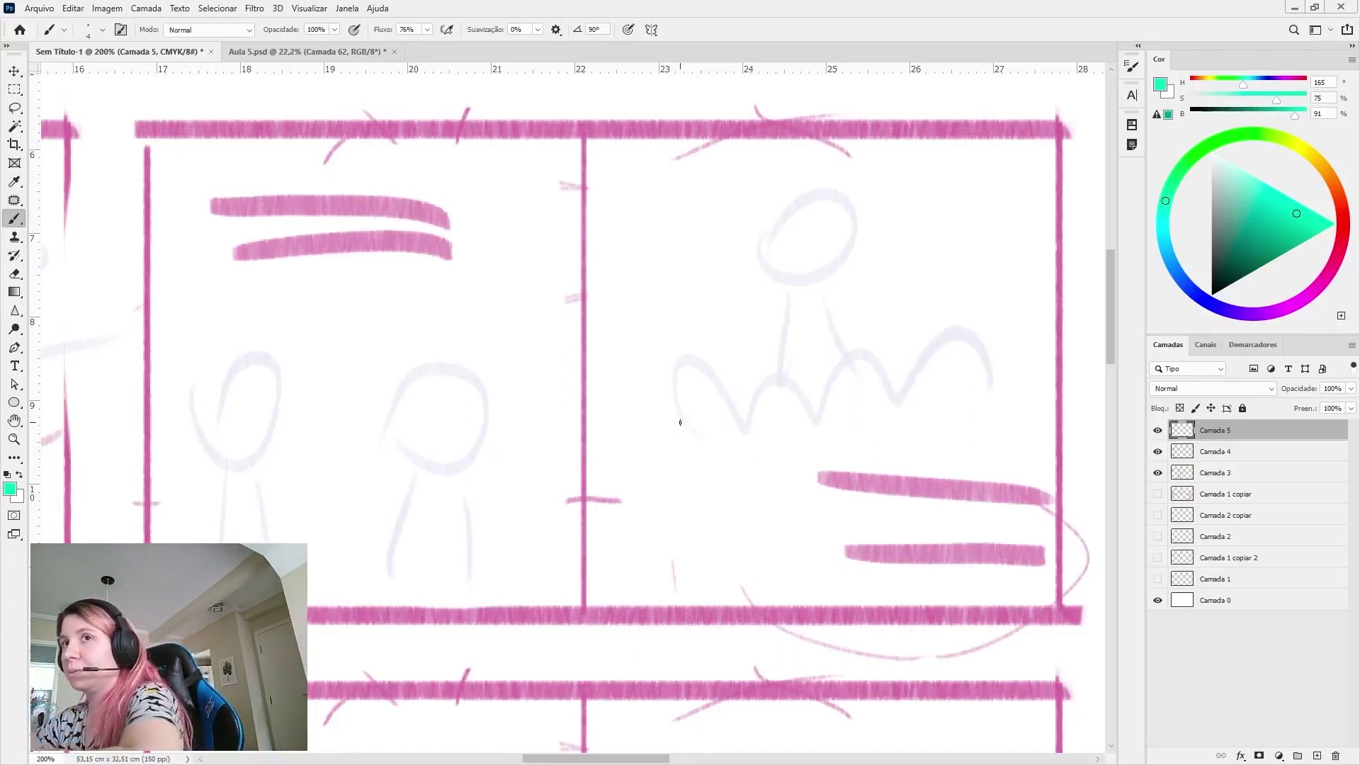
{"action": "mouse_move", "coordinate": [768, 244]}
{"action": "left_mouse_down"}
{"action": "mouse_move", "coordinate": [847, 242]}
{"action": "mouse_move", "coordinate": [801, 287]}
{"action": "left_mouse_up"}
{"action": "mouse_move", "coordinate": [690, 436]}
{"action": "left_mouse_down"}
{"action": "mouse_move", "coordinate": [757, 396]}
{"action": "mouse_move", "coordinate": [769, 420]}
{"action": "mouse_move", "coordinate": [882, 409]}
{"action": "left_mouse_up"}
{"action": "mouse_move", "coordinate": [797, 287]}
{"action": "left_mouse_down"}
{"action": "mouse_move", "coordinate": [765, 325]}
{"action": "mouse_move", "coordinate": [846, 348]}
{"action": "mouse_move", "coordinate": [870, 340]}
{"action": "left_mouse_up"}
{"action": "left_click_drag", "start_coordinate": [788, 349], "coordinate": [782, 379]}
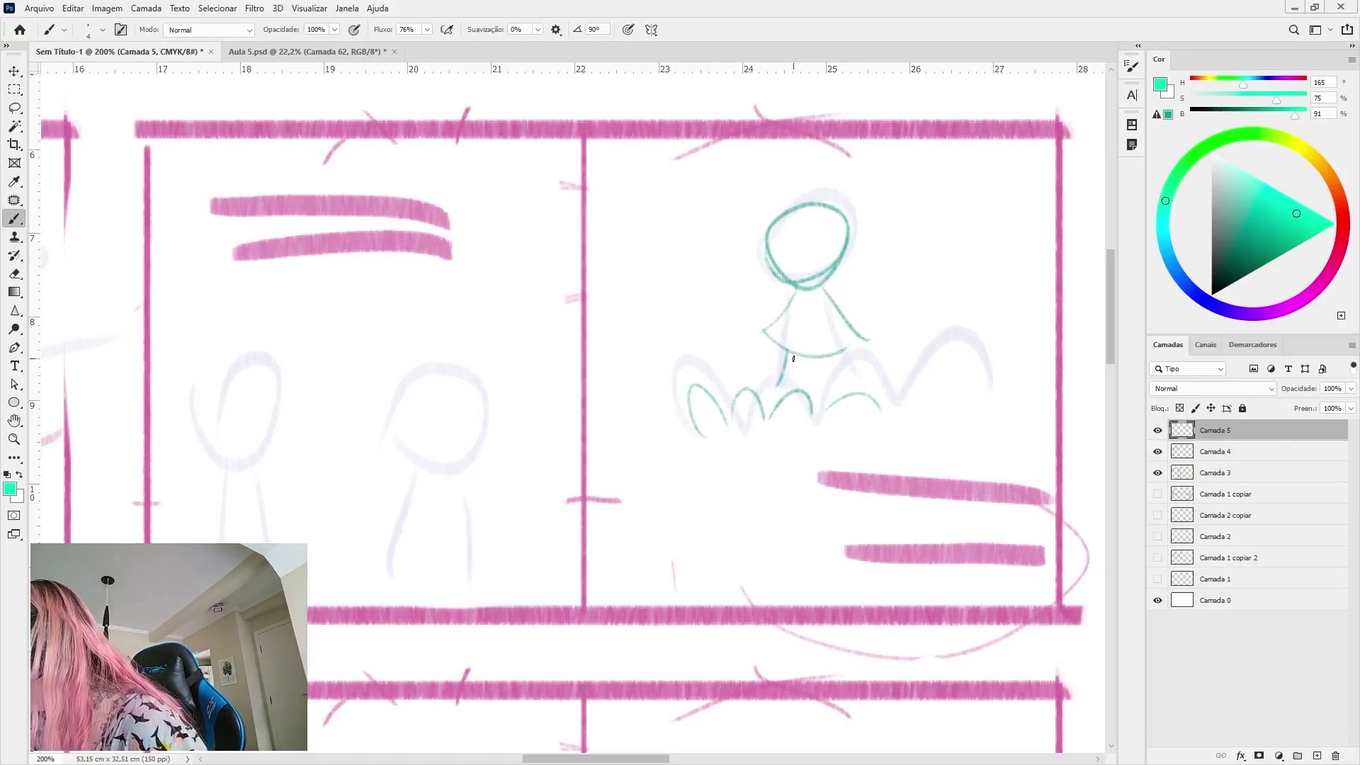
Erase the small arches and draw the girl's legs, one bent backwards as if running, with a thicker dress hem
{"action": "key", "text": "e"}
{"action": "mouse_move", "coordinate": [886, 411]}
{"action": "left_mouse_down"}
{"action": "mouse_move", "coordinate": [716, 389]}
{"action": "mouse_move", "coordinate": [730, 418]}
{"action": "left_mouse_up"}
{"action": "key", "text": "b"}
{"action": "mouse_move", "coordinate": [789, 350]}
{"action": "left_mouse_down"}
{"action": "mouse_move", "coordinate": [784, 423]}
{"action": "mouse_move", "coordinate": [796, 426]}
{"action": "mouse_move", "coordinate": [767, 434]}
{"action": "left_mouse_up"}
{"action": "left_click_drag", "start_coordinate": [821, 367], "coordinate": [835, 428]}
{"action": "left_click_drag", "start_coordinate": [832, 372], "coordinate": [866, 391]}
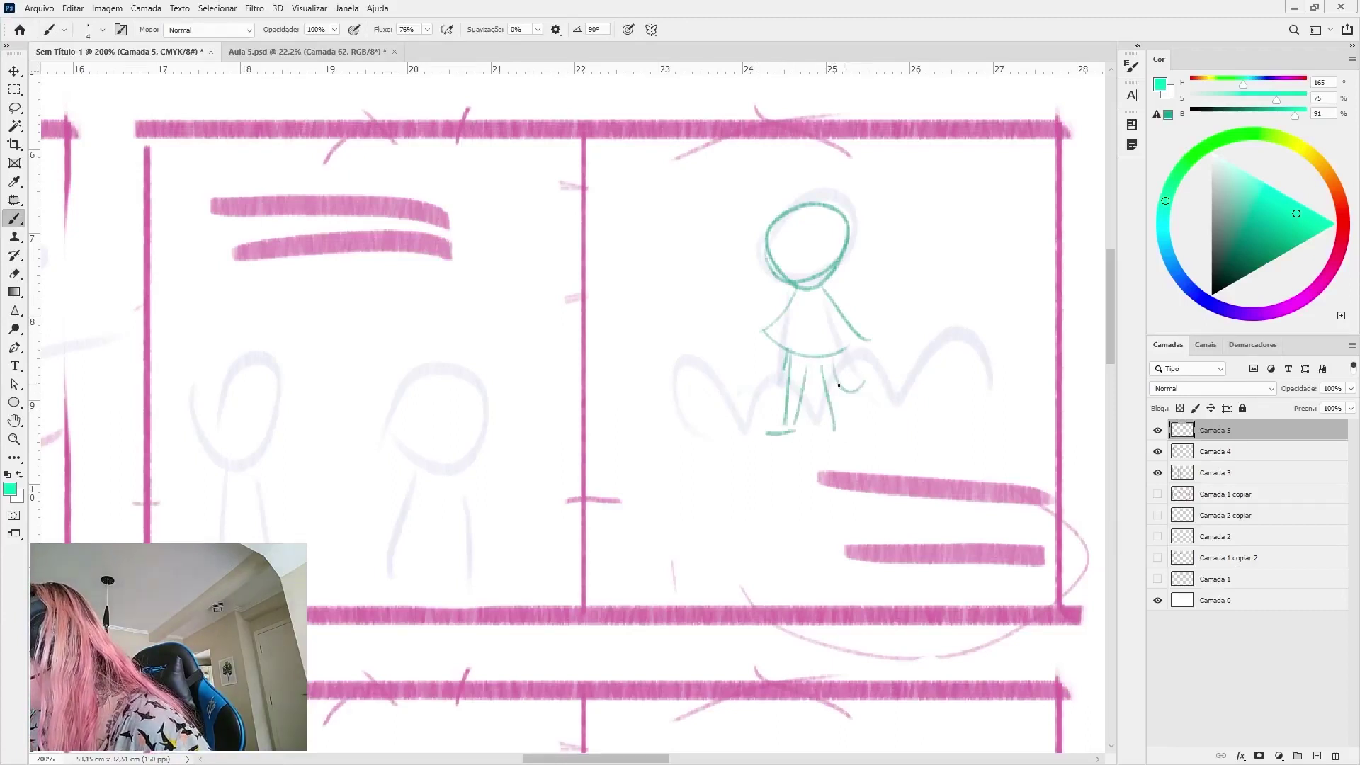
{"action": "left_click_drag", "start_coordinate": [772, 348], "coordinate": [850, 347]}
{"action": "left_click_drag", "start_coordinate": [823, 369], "coordinate": [865, 401]}
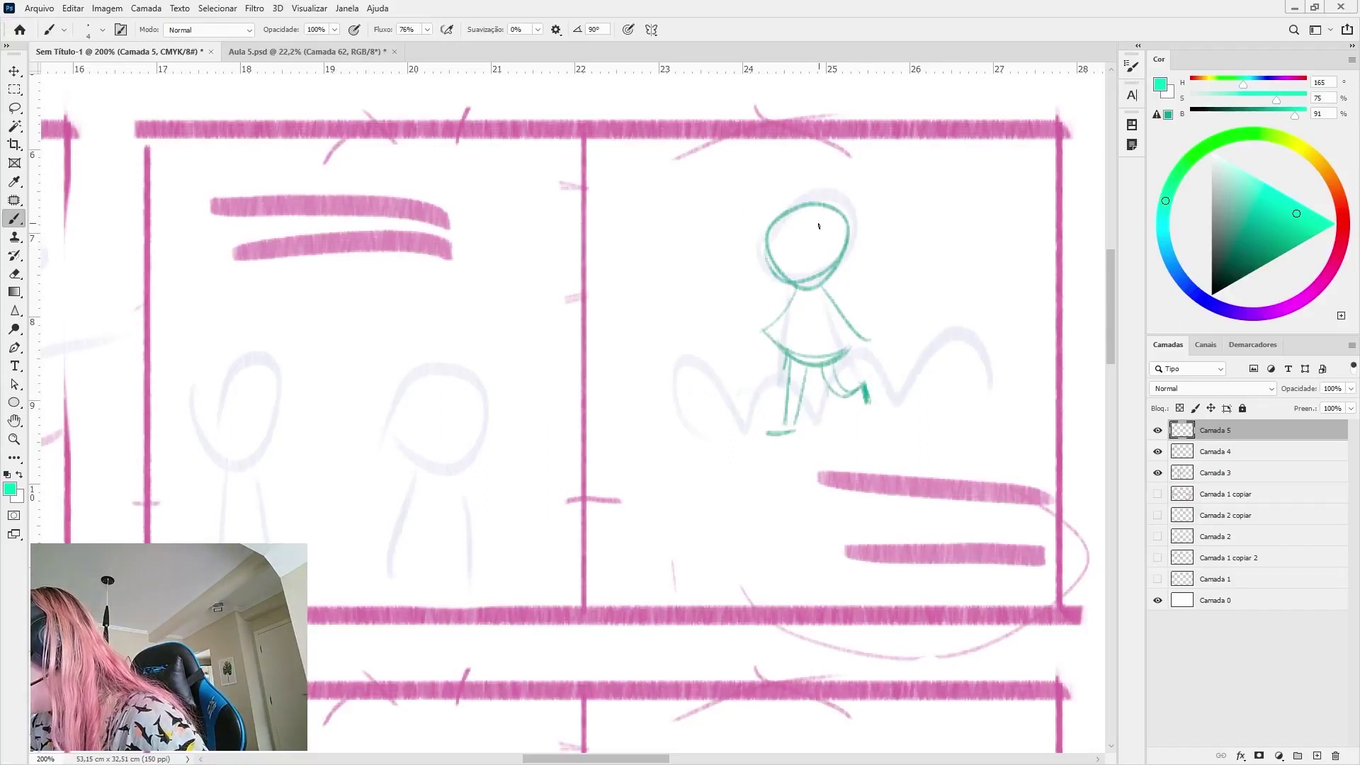
Add the girl's outstretched arms, long hair flowing behind her and a smiling face with round cheeks
{"action": "mouse_move", "coordinate": [791, 283]}
{"action": "left_mouse_down"}
{"action": "mouse_move", "coordinate": [890, 289]}
{"action": "mouse_move", "coordinate": [843, 285]}
{"action": "mouse_move", "coordinate": [902, 258]}
{"action": "left_mouse_up"}
{"action": "left_click_drag", "start_coordinate": [815, 201], "coordinate": [968, 202]}
{"action": "mouse_move", "coordinate": [850, 255]}
{"action": "left_mouse_down"}
{"action": "mouse_move", "coordinate": [898, 263]}
{"action": "mouse_move", "coordinate": [974, 236]}
{"action": "left_mouse_up"}
{"action": "left_click_drag", "start_coordinate": [773, 230], "coordinate": [819, 238]}
{"action": "key", "text": "ctrl+z"}
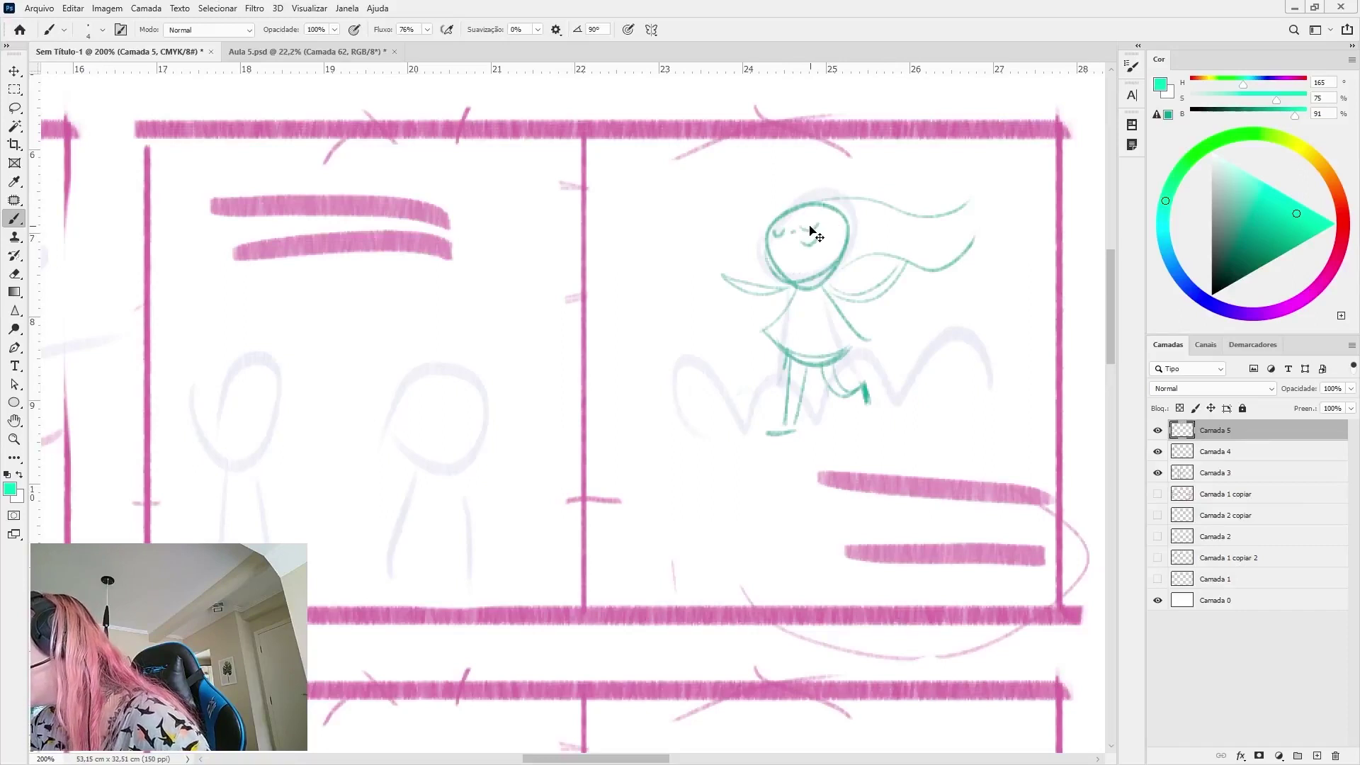
{"action": "key", "text": "ctrl+z"}
{"action": "mouse_move", "coordinate": [814, 226]}
{"action": "left_mouse_down"}
{"action": "mouse_move", "coordinate": [839, 235]}
{"action": "mouse_move", "coordinate": [778, 251]}
{"action": "left_mouse_up"}
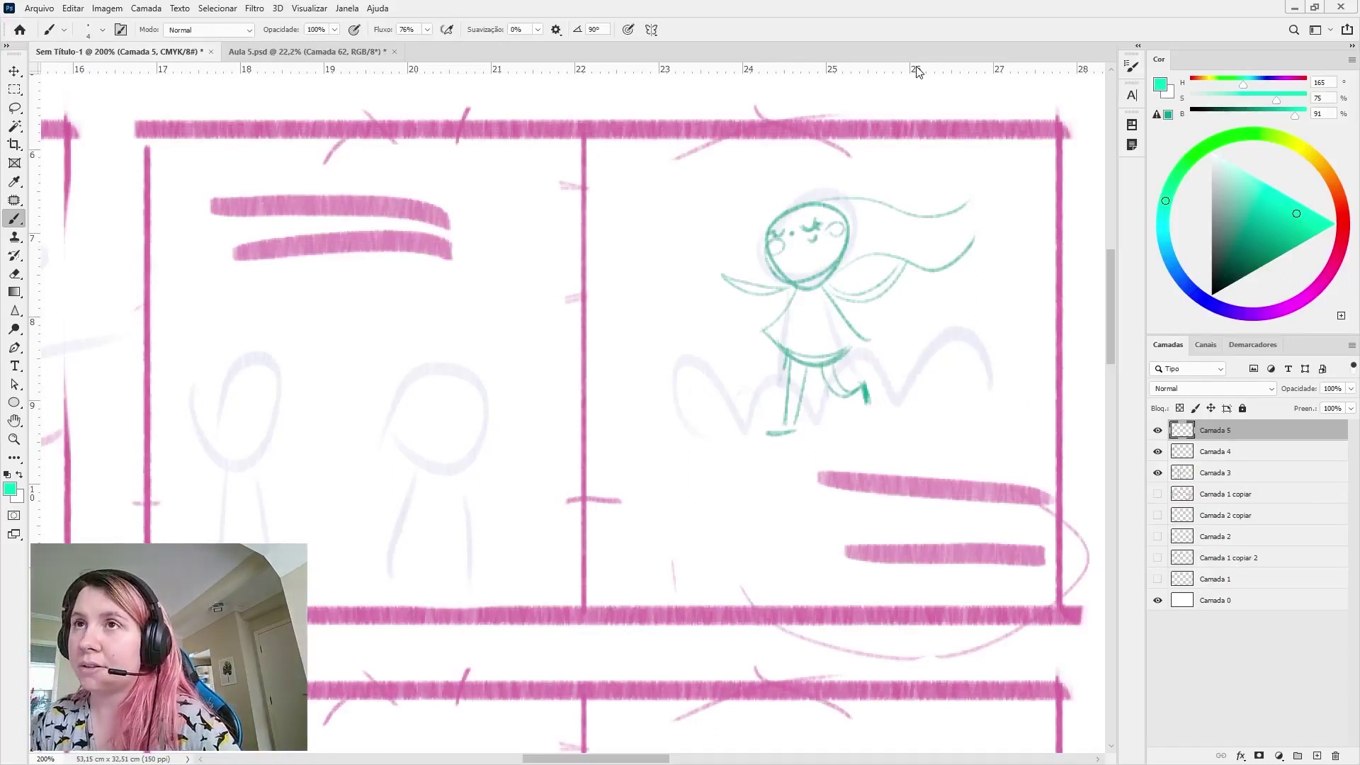
{"action": "key", "text": "ctrl+minus"}
{"action": "key", "text": "ctrl+minus"}
{"action": "key", "text": "ctrl+minus"}
{"action": "key", "text": "ctrl+minus"}
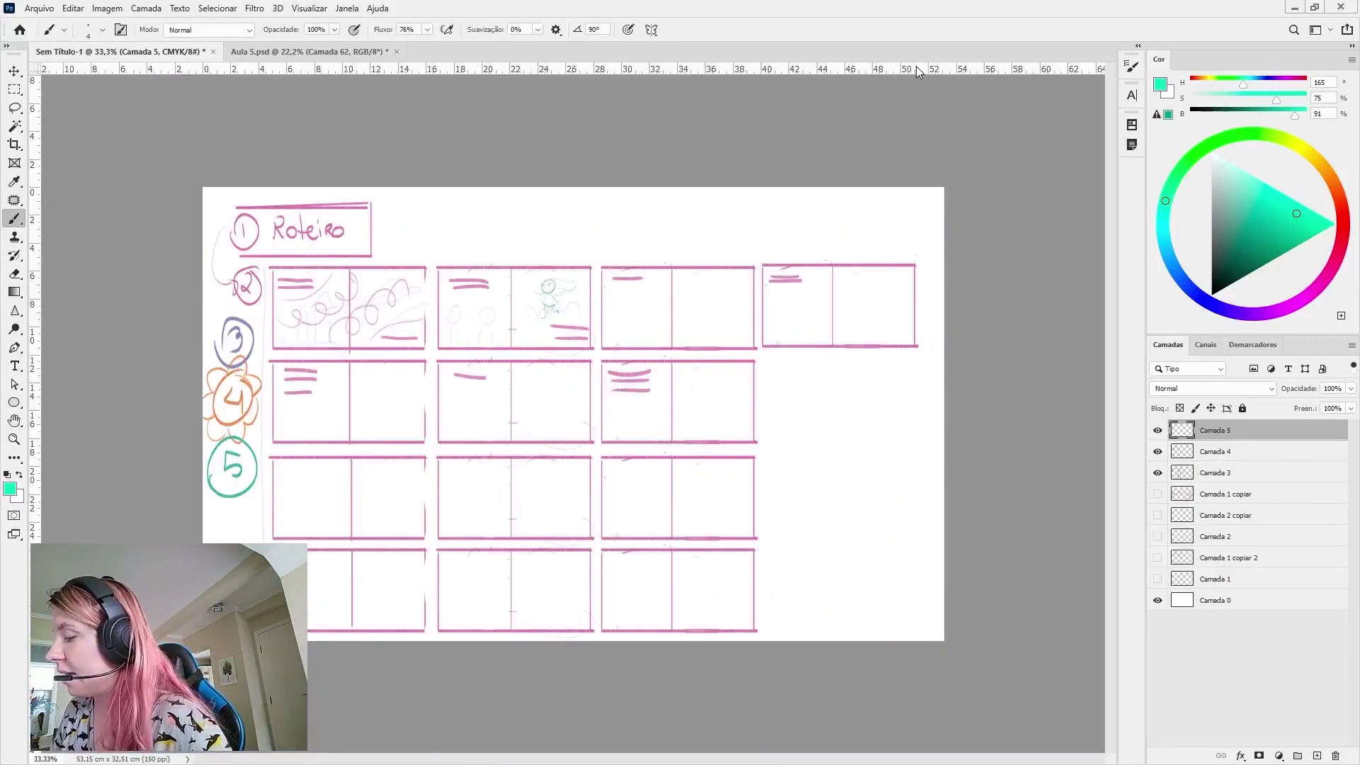